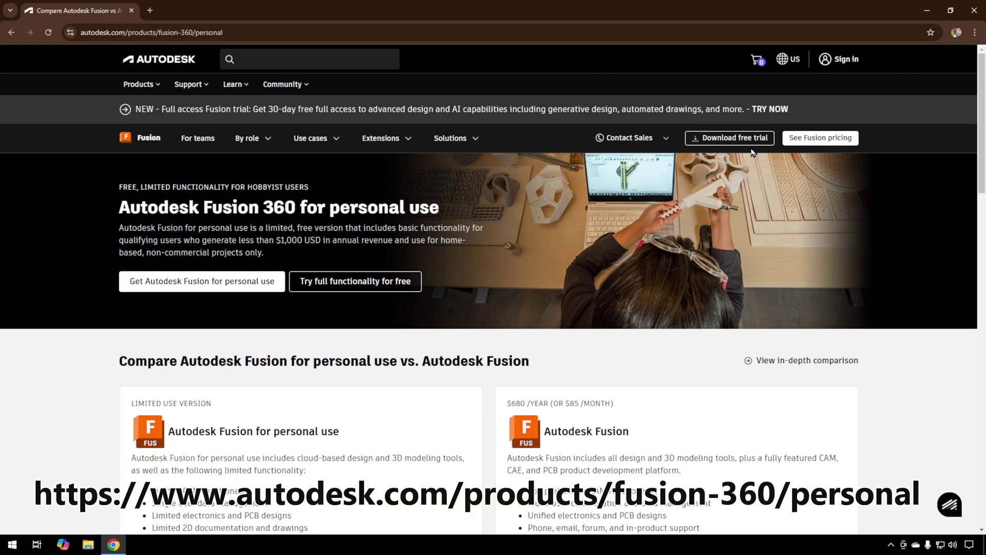
Step: Scroll through the personal-use vs. full Fusion ($680/year) comparison, then return to the top
scroll(45, 366, down, 3)
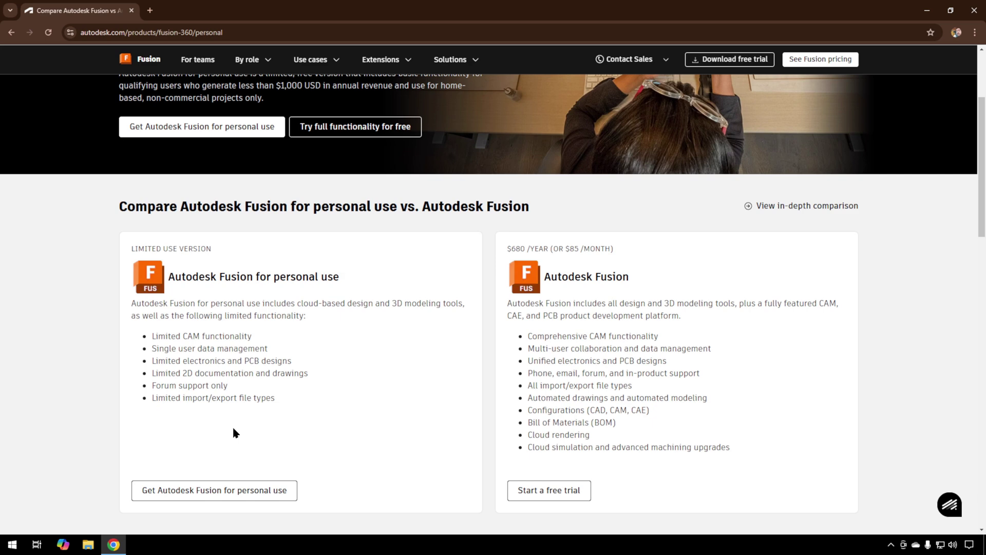
scroll(233, 429, up, 3)
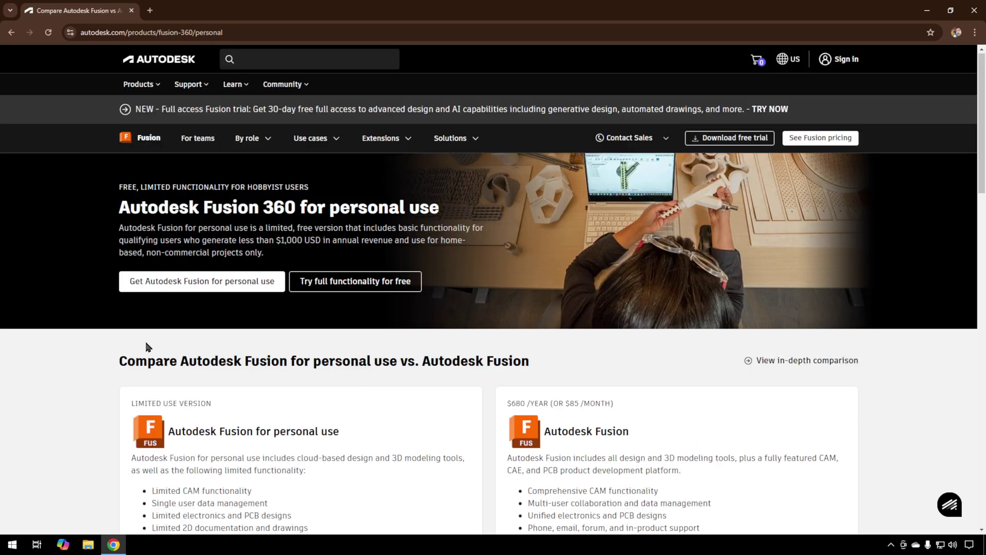
Step: Start the free personal-use sign-up and enter a new account's name, e-mail and password
click(215, 285)
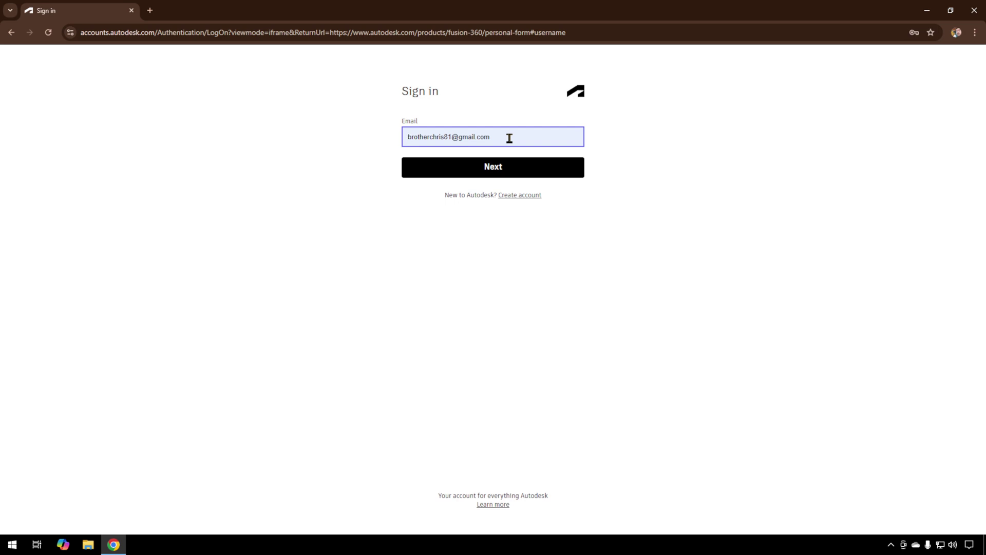
click(515, 196)
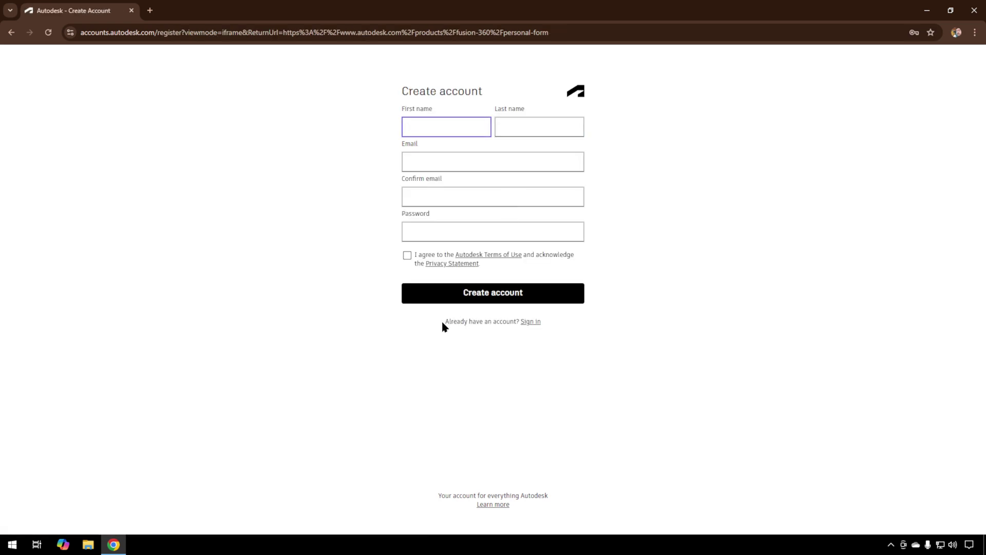
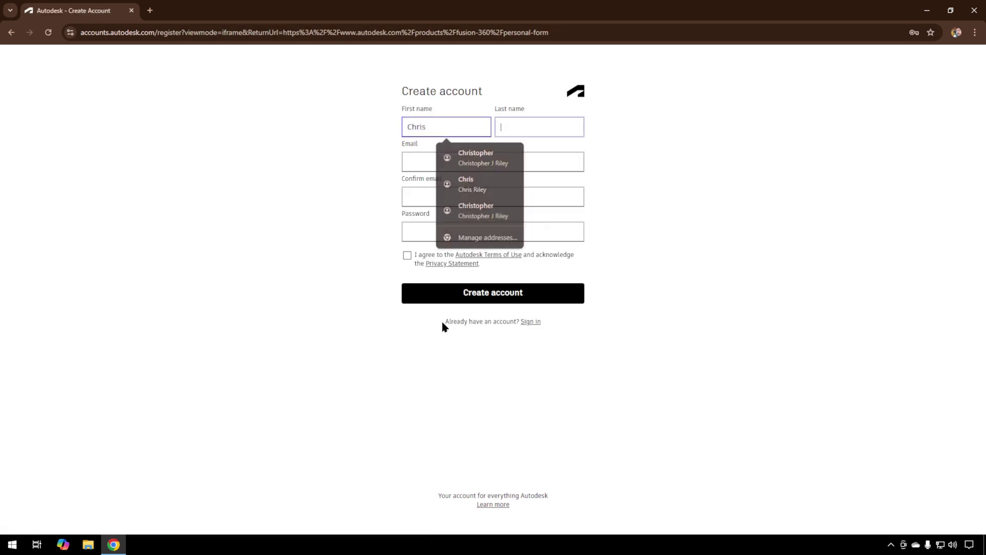
key(Tab)
key(Down)
key(Return)
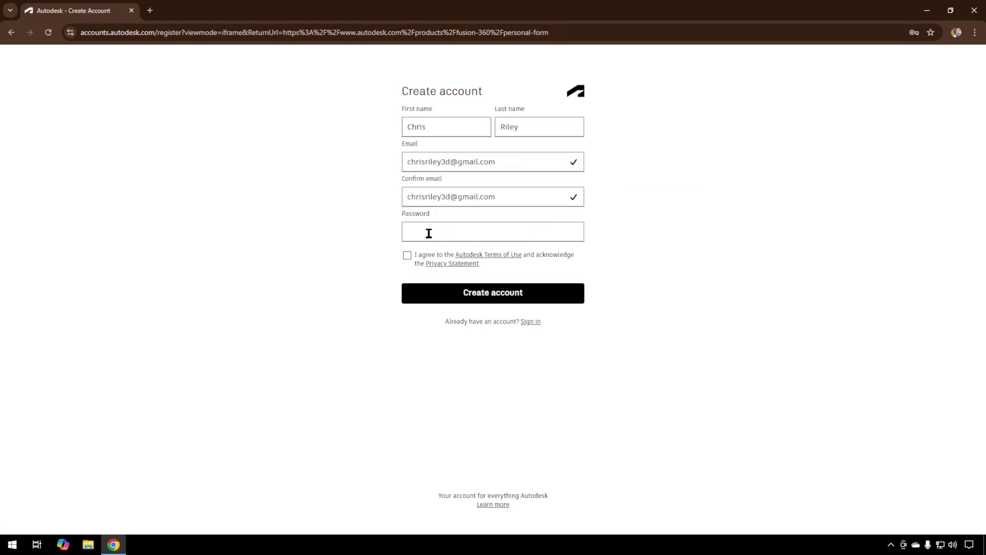
click(429, 233)
key(ctrl+v)
Step: Accept the terms, create the account, decline marketing emails and finish setup
click(407, 257)
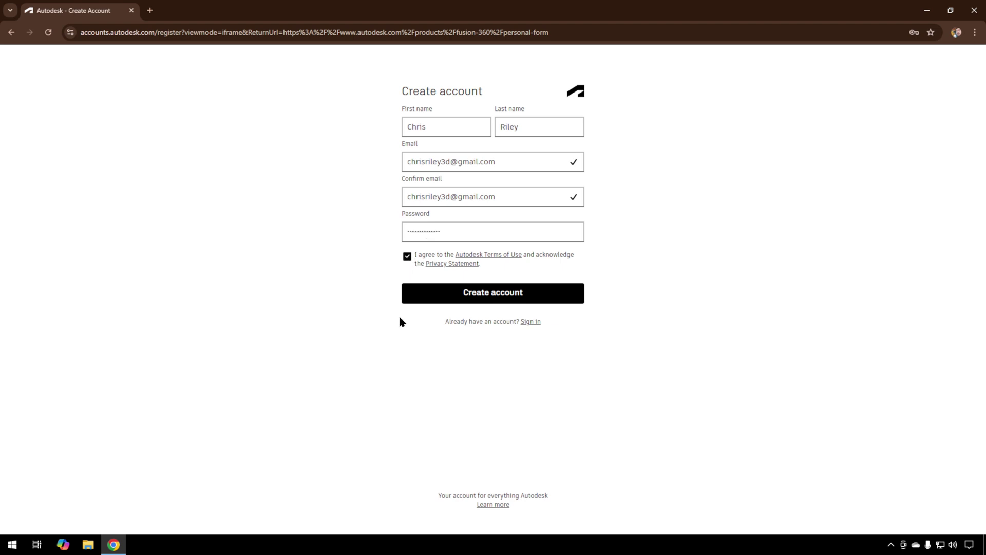
click(502, 297)
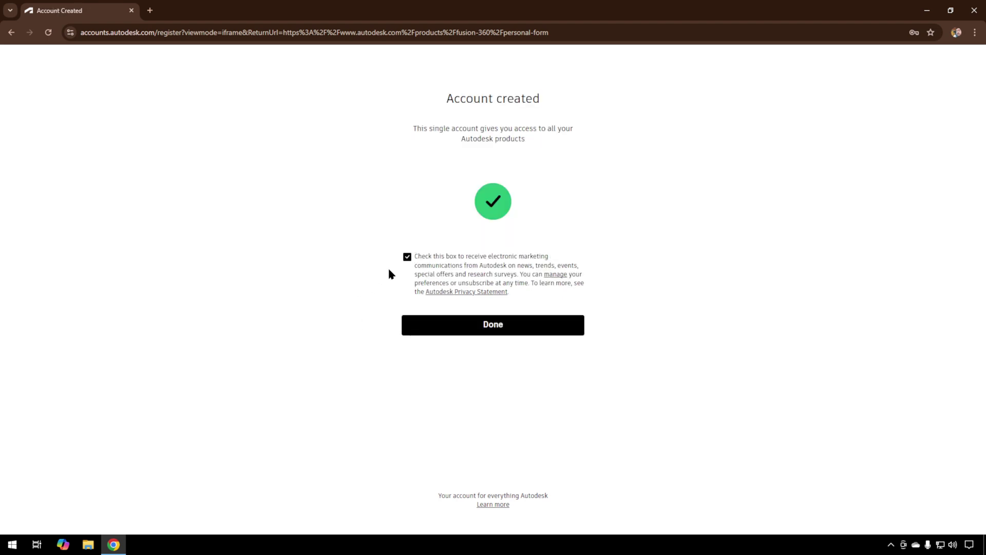
click(408, 256)
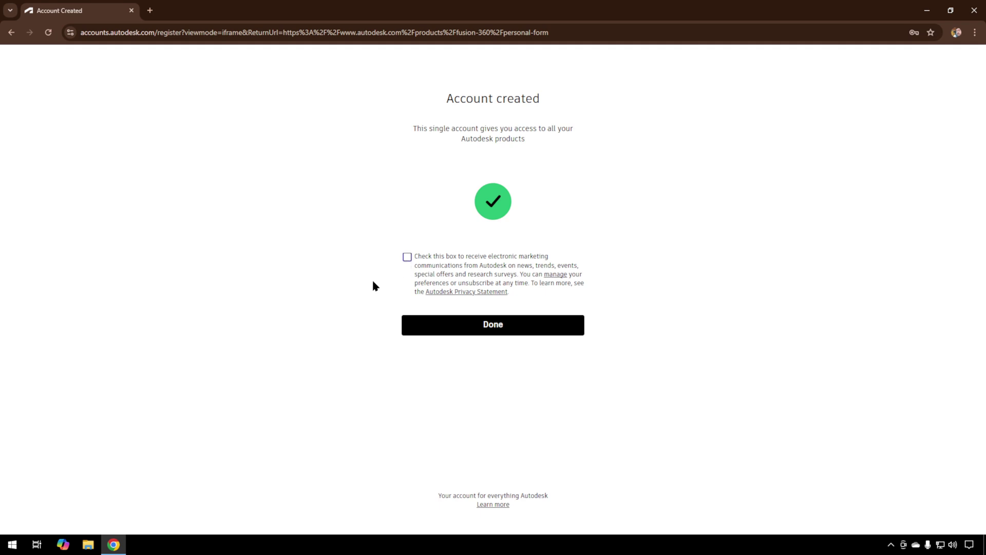
click(517, 329)
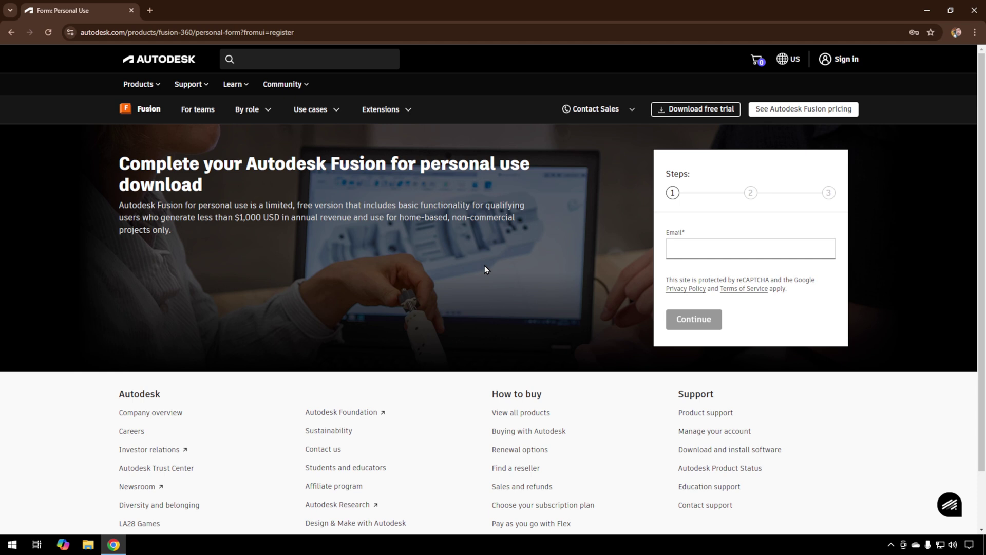
Step: Fill the form's e-mail and first and last name from saved autofill details
click(723, 247)
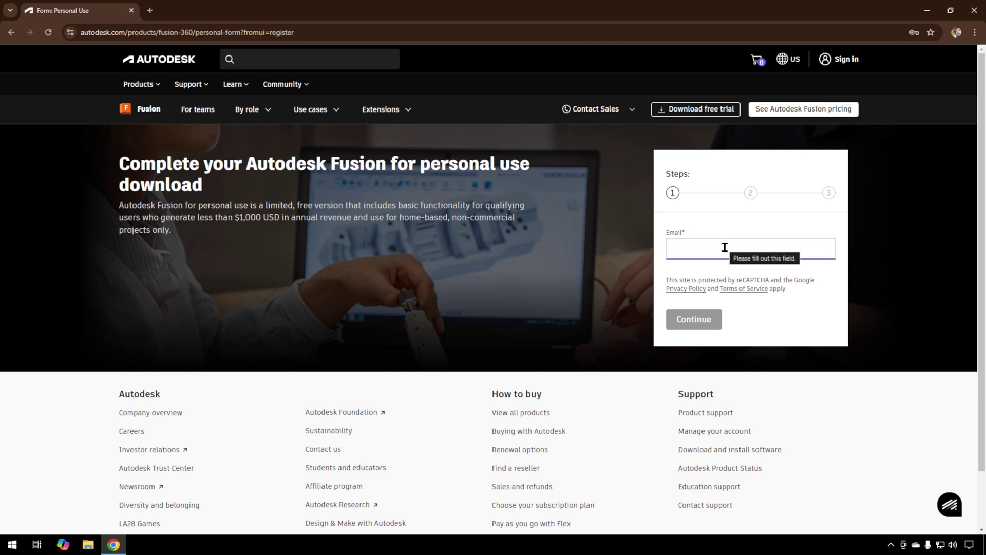
click(724, 247)
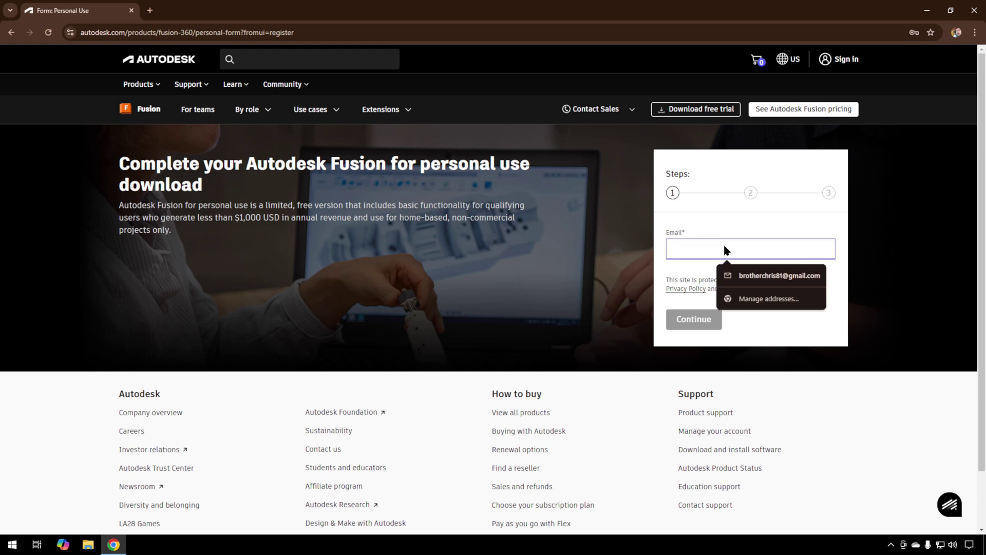
click(726, 271)
click(704, 323)
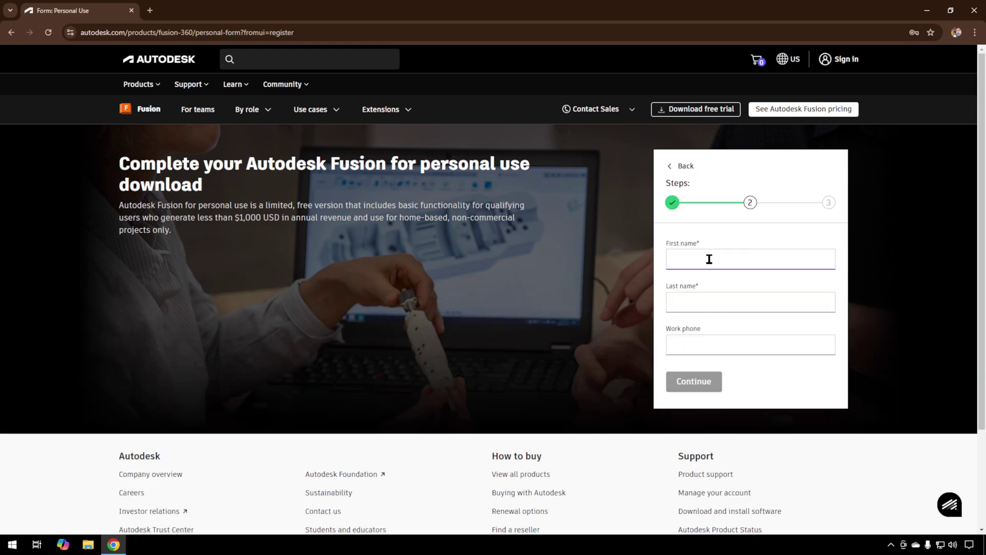
click(709, 259)
click(730, 312)
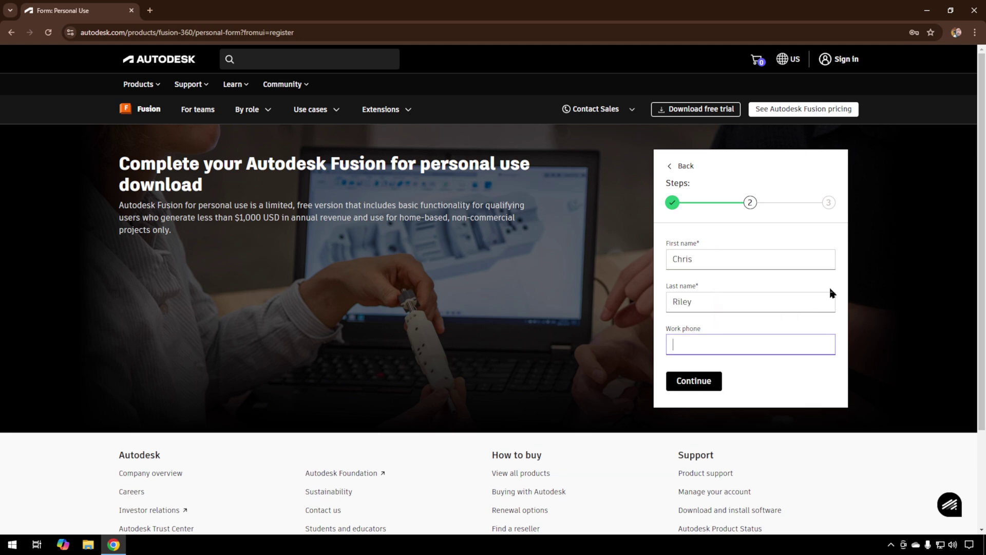
click(695, 384)
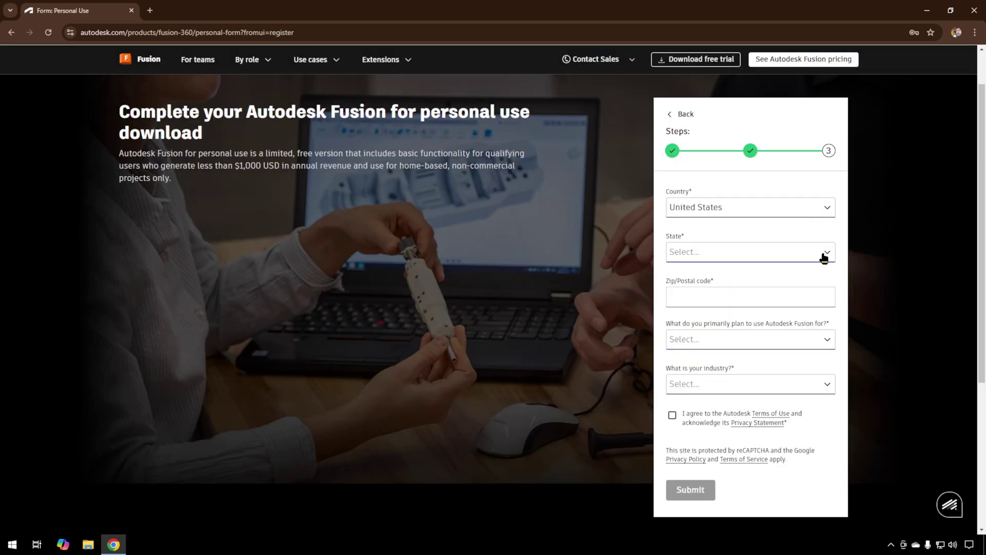
Step: Choose 3D Modeling use and Other industry, accept the terms, submit, and start the download
scroll(801, 267, down, 1)
click(778, 281)
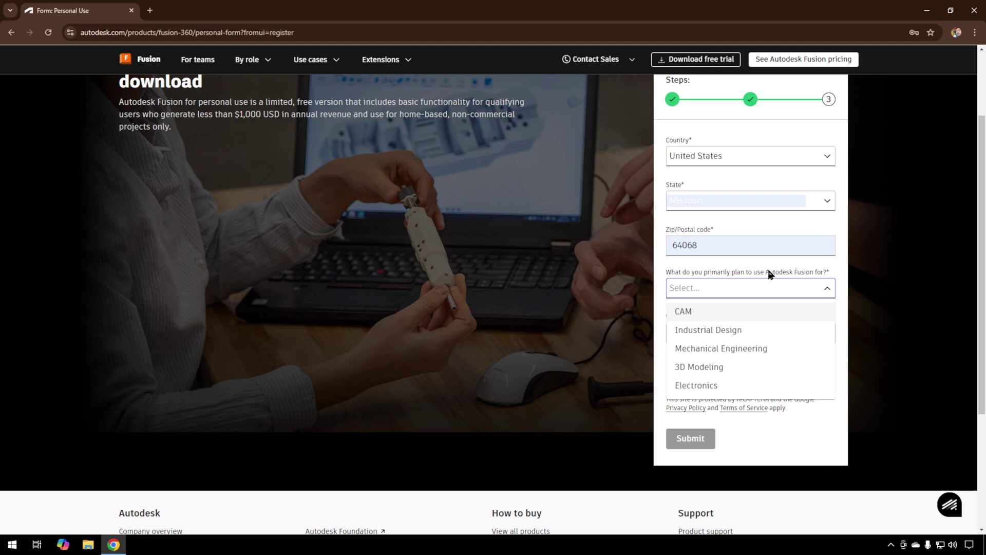
click(744, 373)
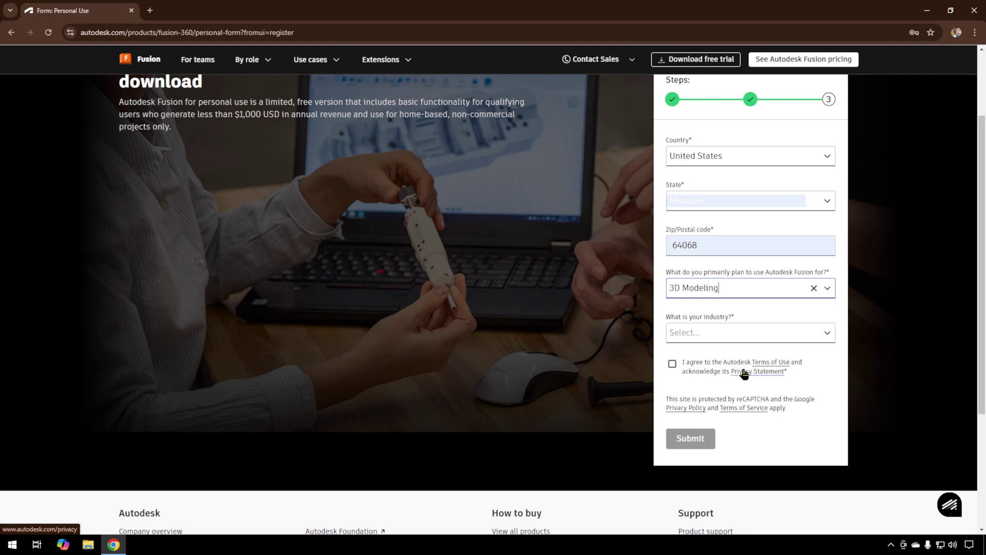
click(765, 332)
scroll(789, 301, down, 1)
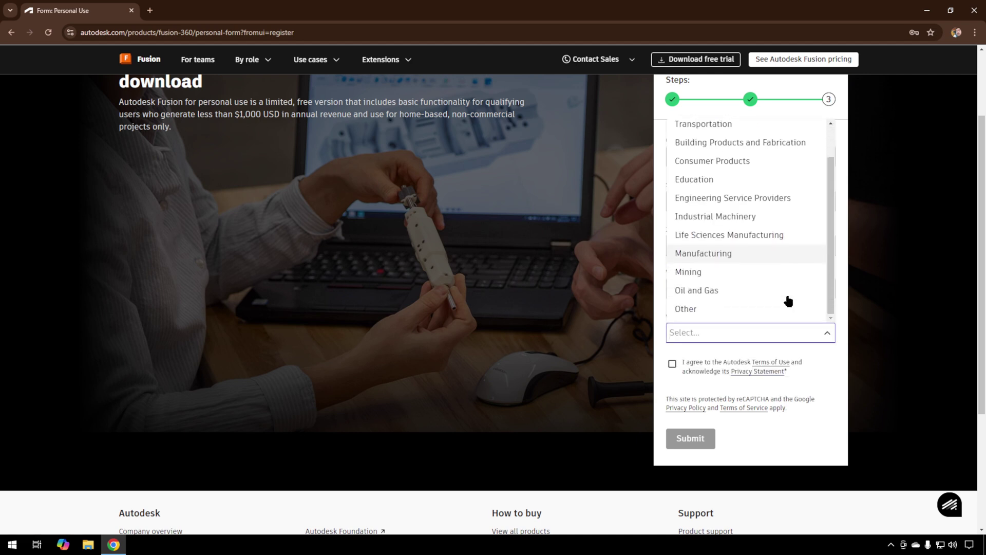
click(739, 310)
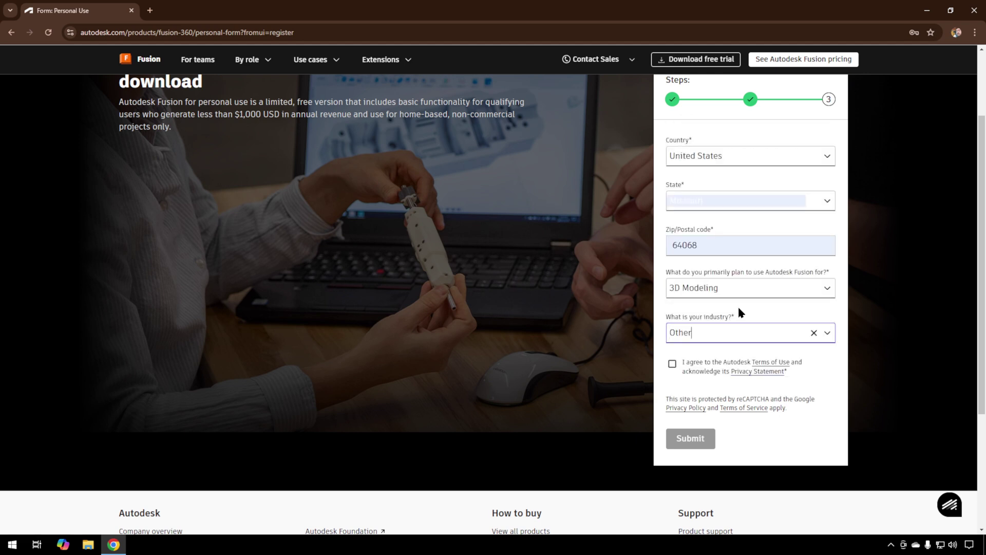
click(672, 364)
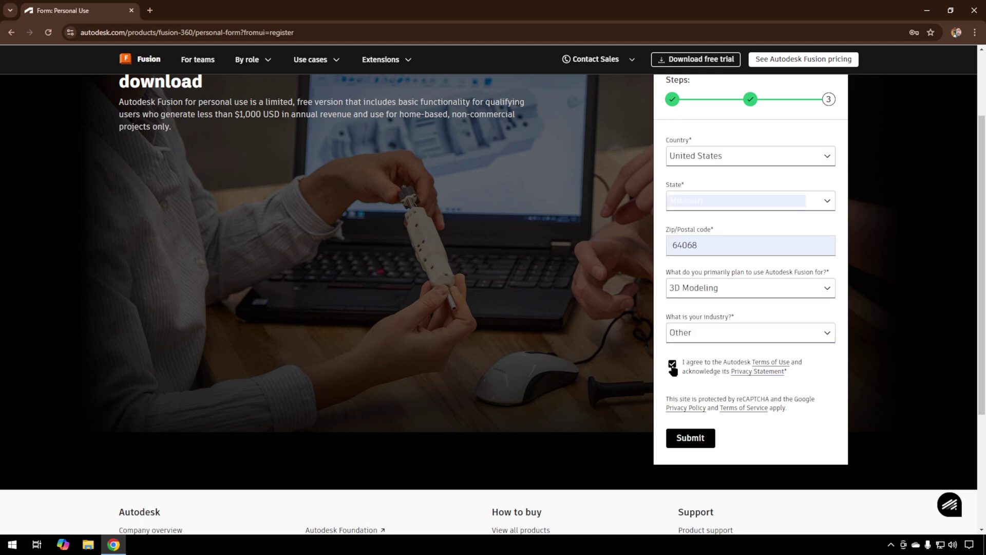
click(694, 441)
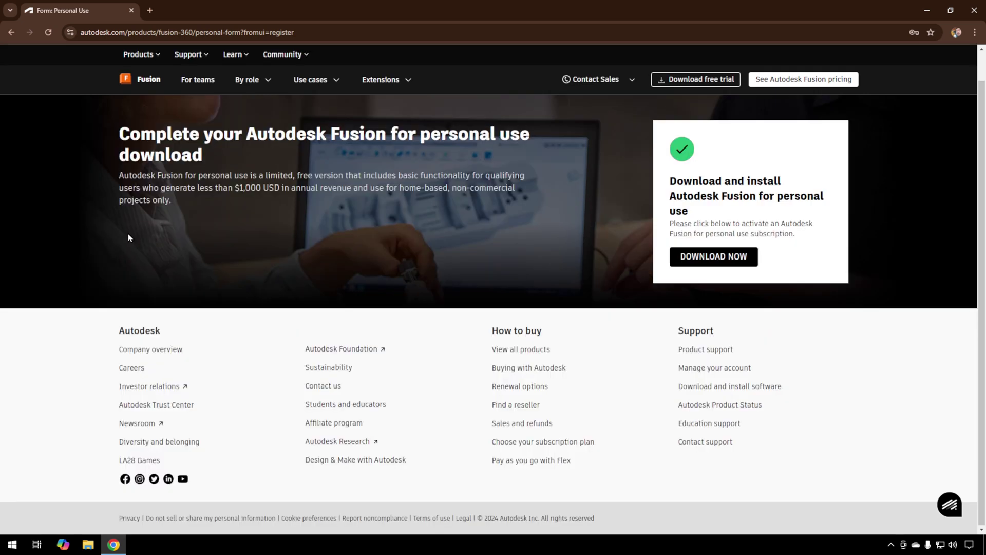
click(732, 261)
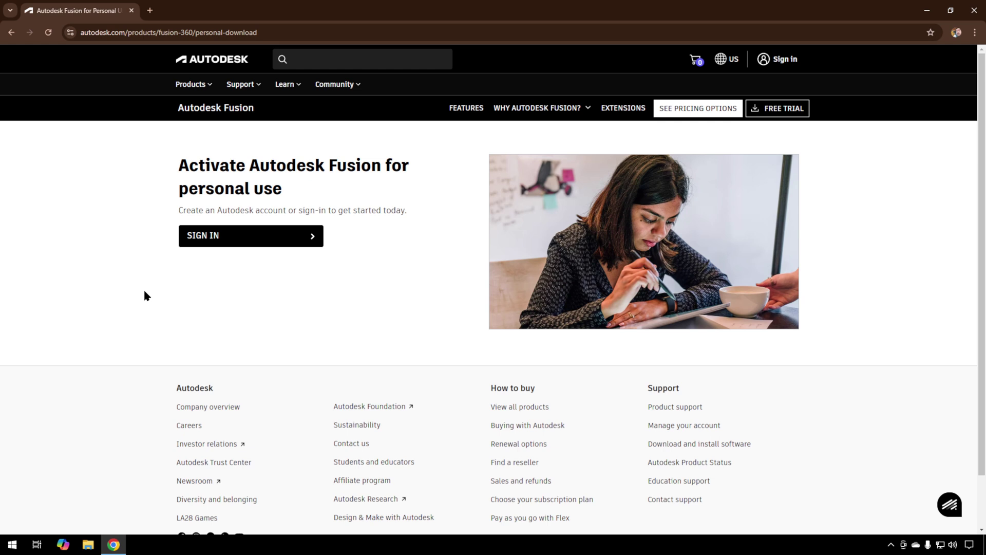
Step: Request a verification email, then verify the Autodesk account through the Gmail link
click(283, 244)
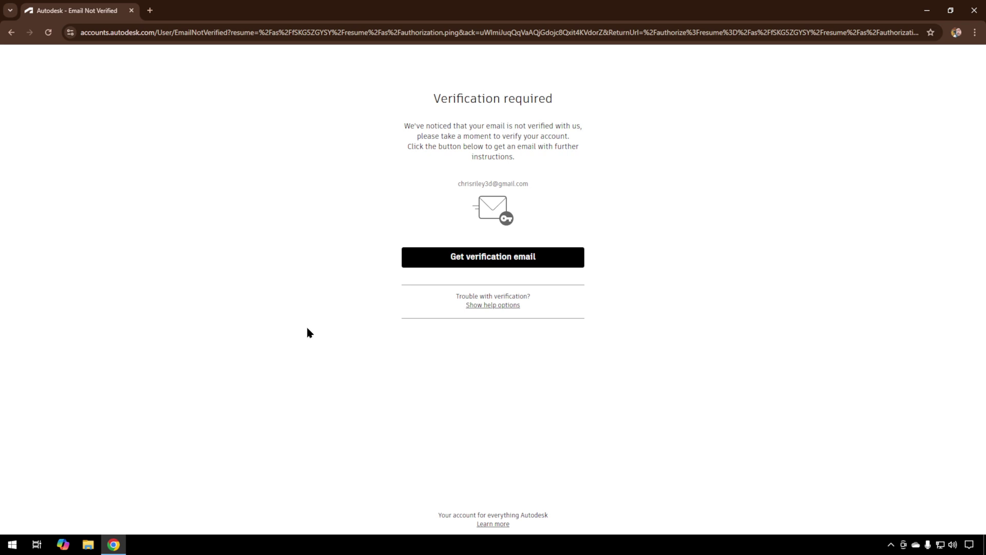
click(510, 260)
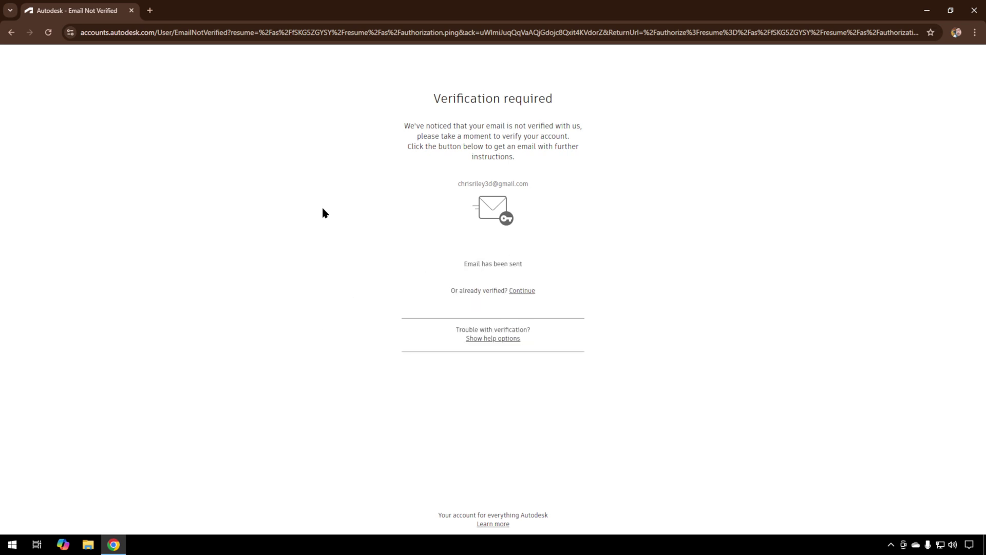
click(150, 12)
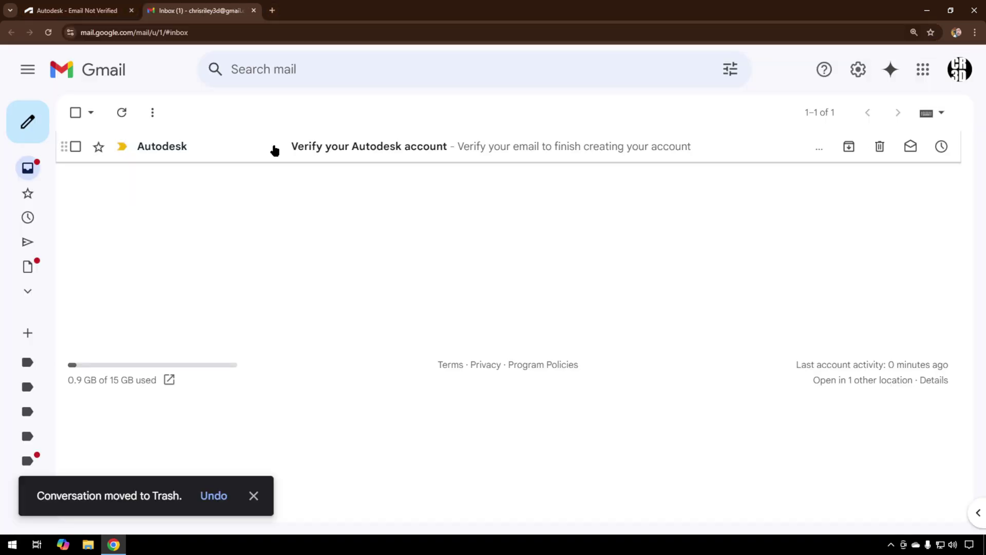
click(275, 149)
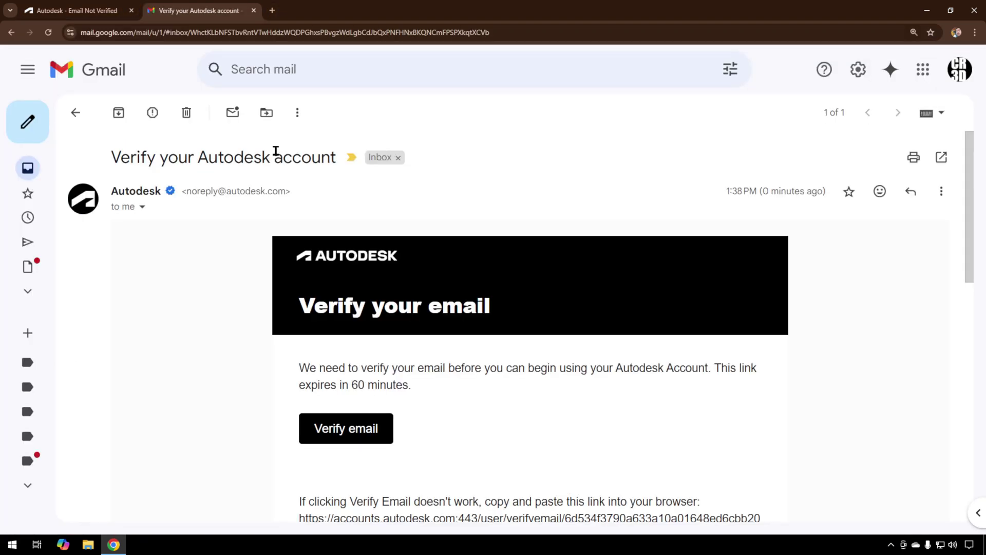
click(337, 429)
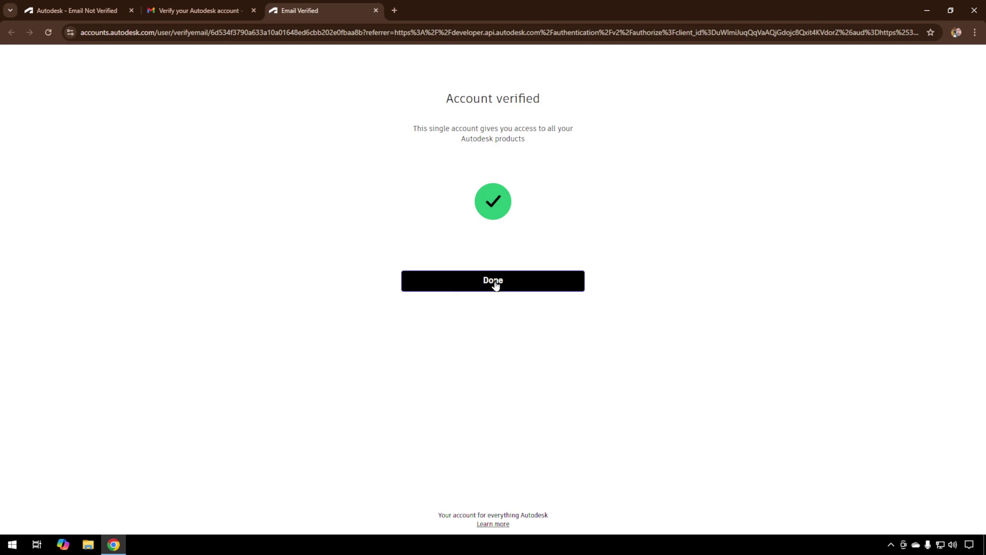
click(495, 282)
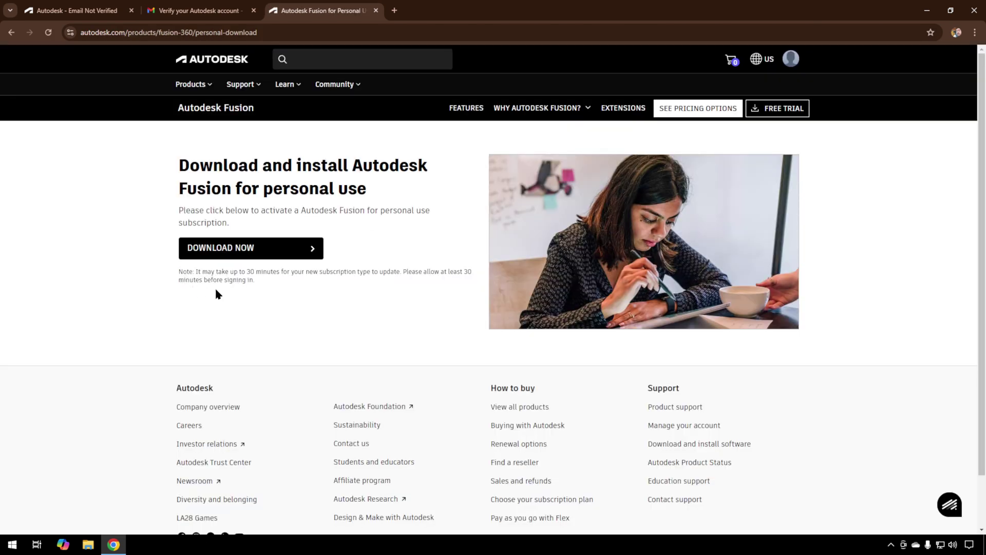
Step: Download Fusion Client Downloader.exe and run it from the Downloads folder
click(301, 252)
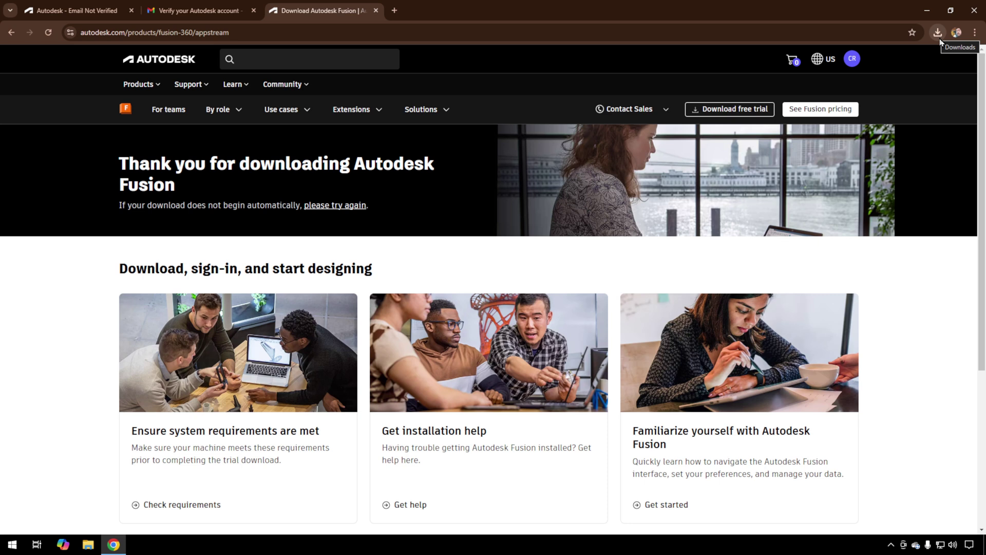
click(937, 34)
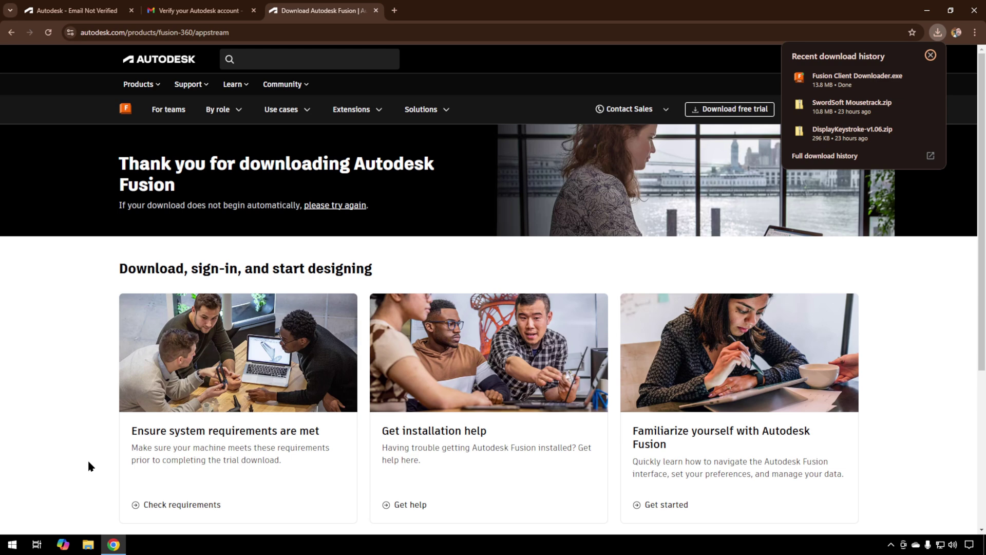
click(89, 544)
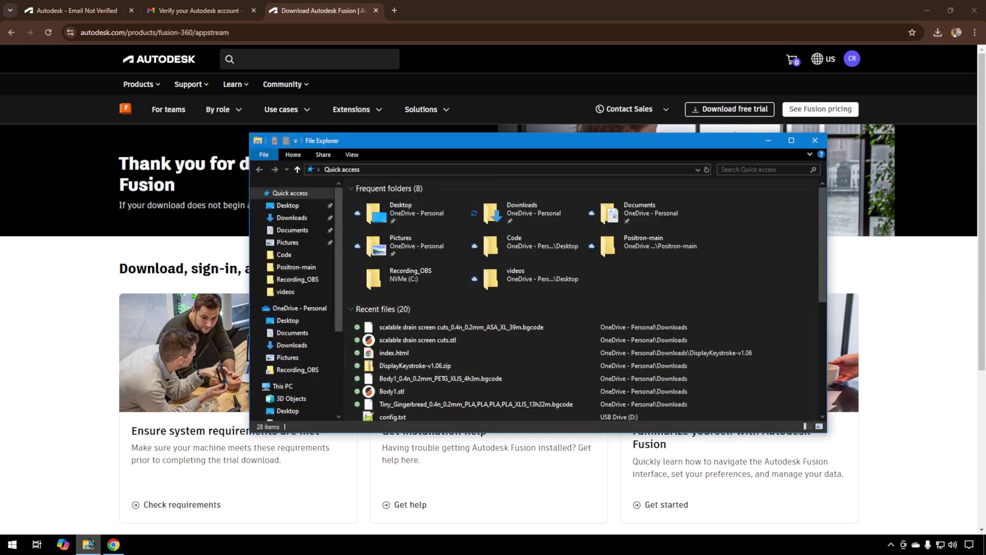
click(291, 220)
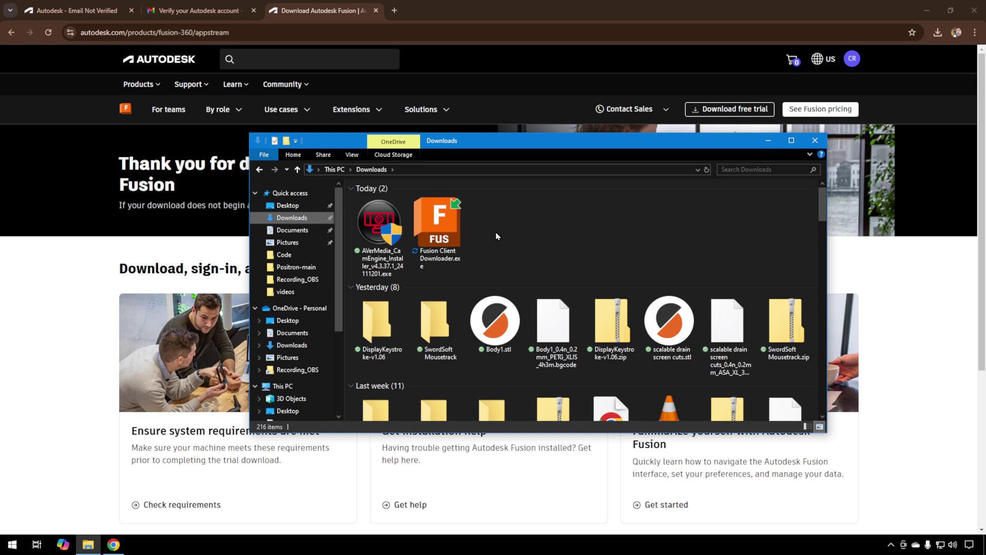
double_click(433, 227)
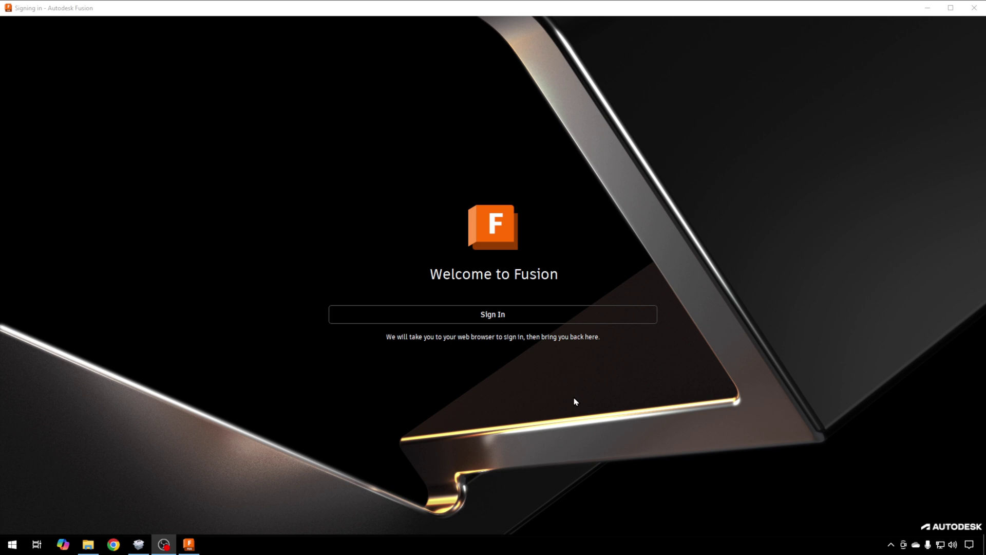
Step: Sign in from the Welcome to Fusion screen via the web browser
click(498, 315)
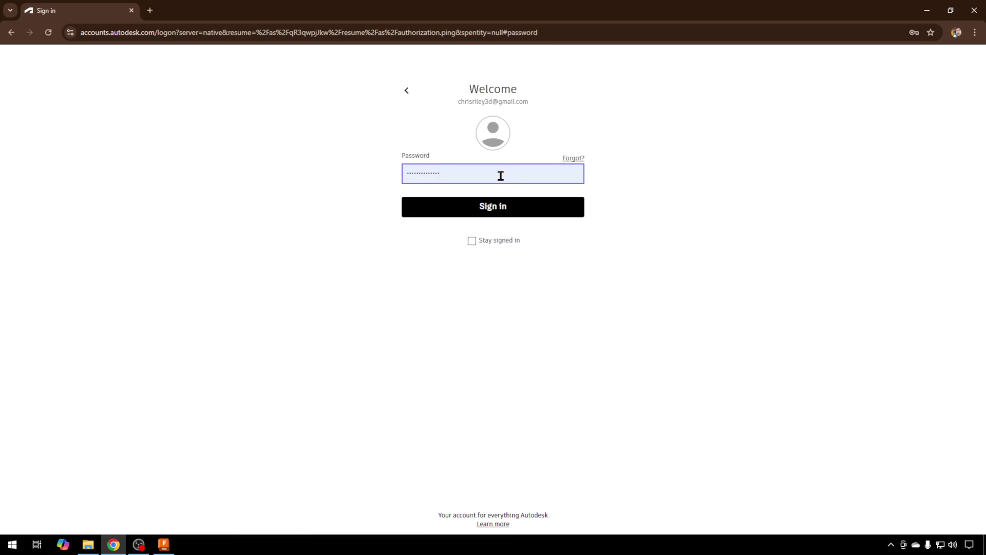
Step: Sign in with Stay signed in, always allow Autodesk links, and return to Fusion via Identity Manager
click(472, 241)
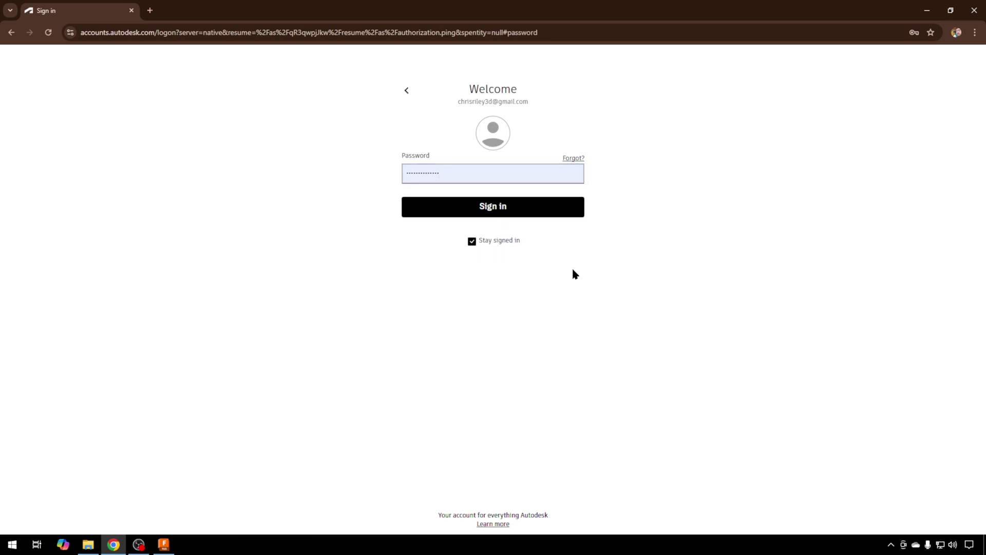
click(501, 211)
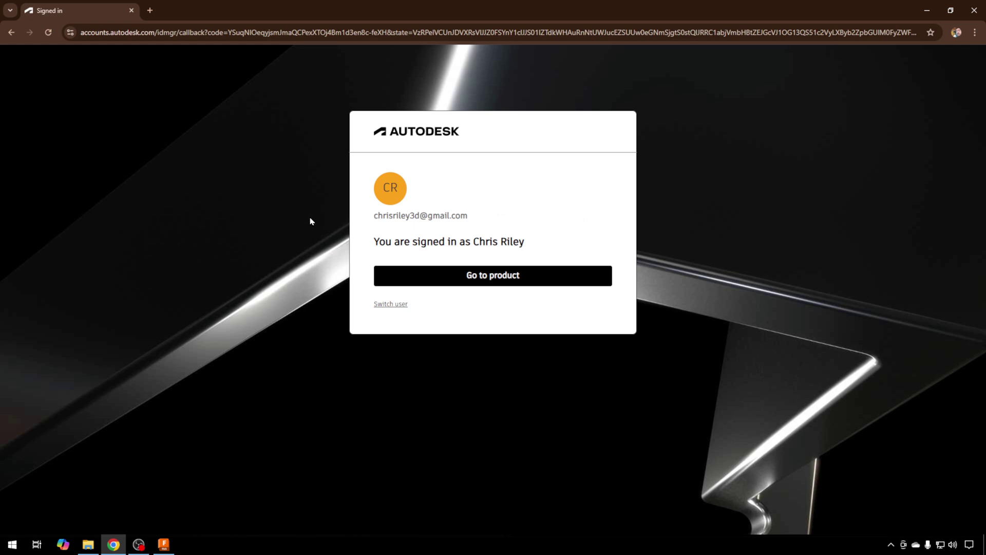
click(496, 278)
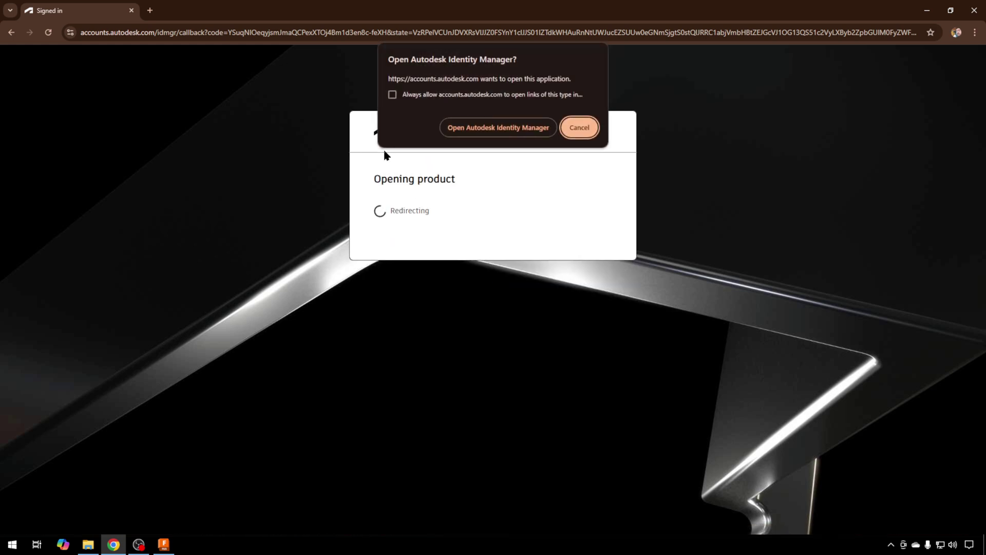
click(392, 95)
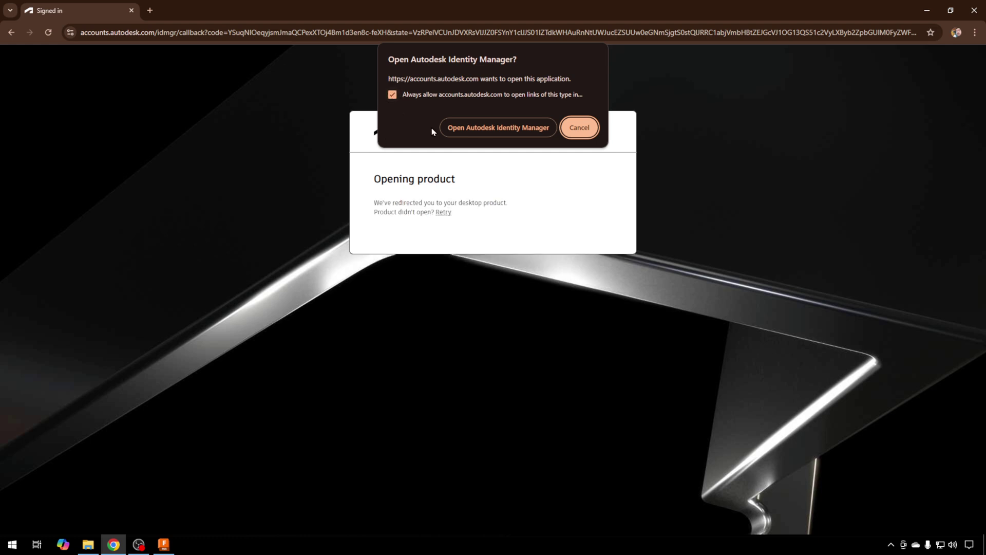
click(495, 132)
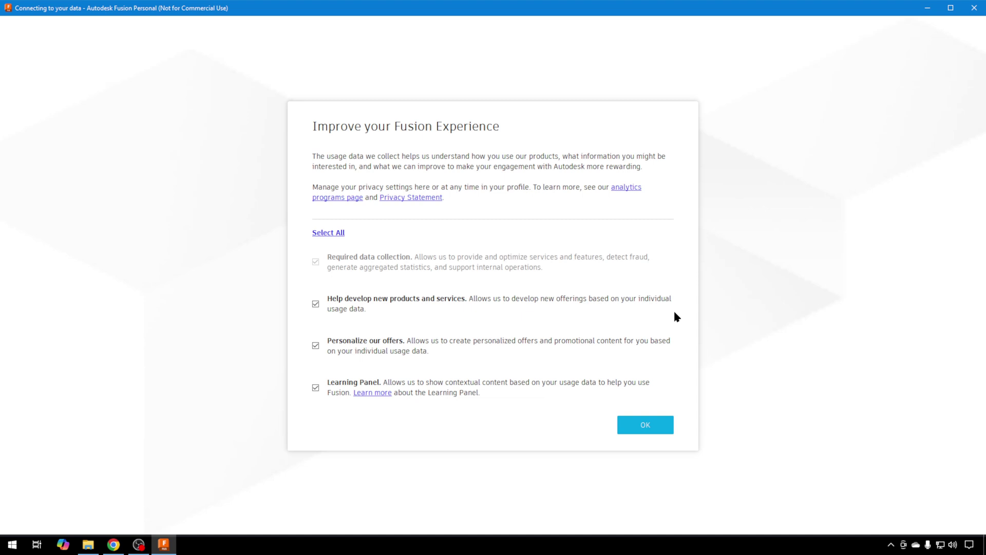
Step: Accept usage data settings and create the non-discoverable team 'Basement Team'
click(656, 430)
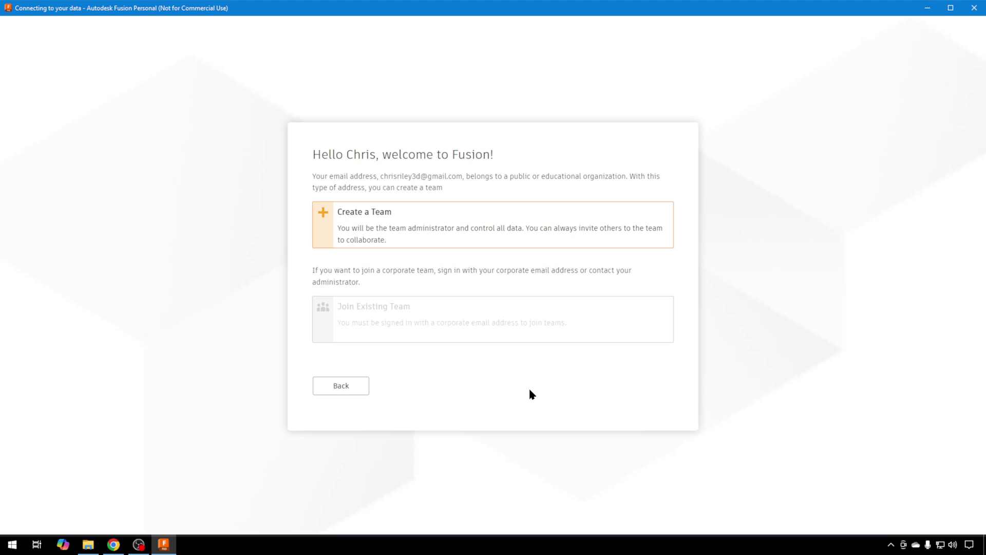
click(508, 221)
click(469, 216)
text(B)
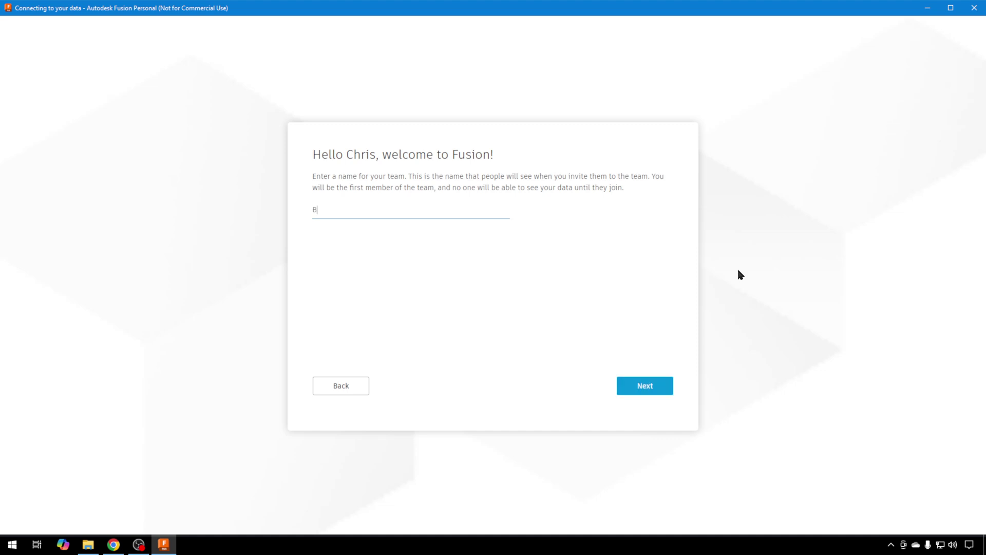
text(asement Team)
key(Return)
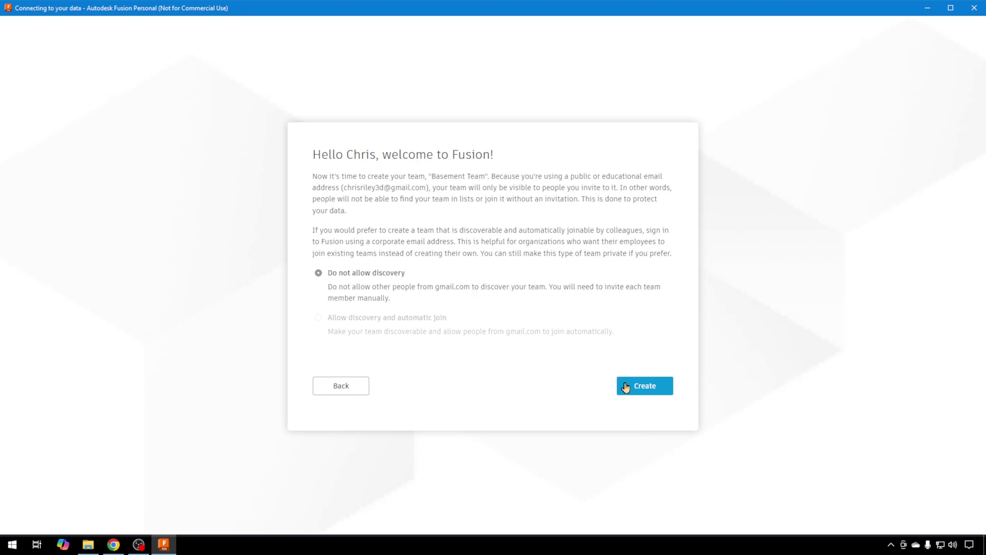
click(656, 389)
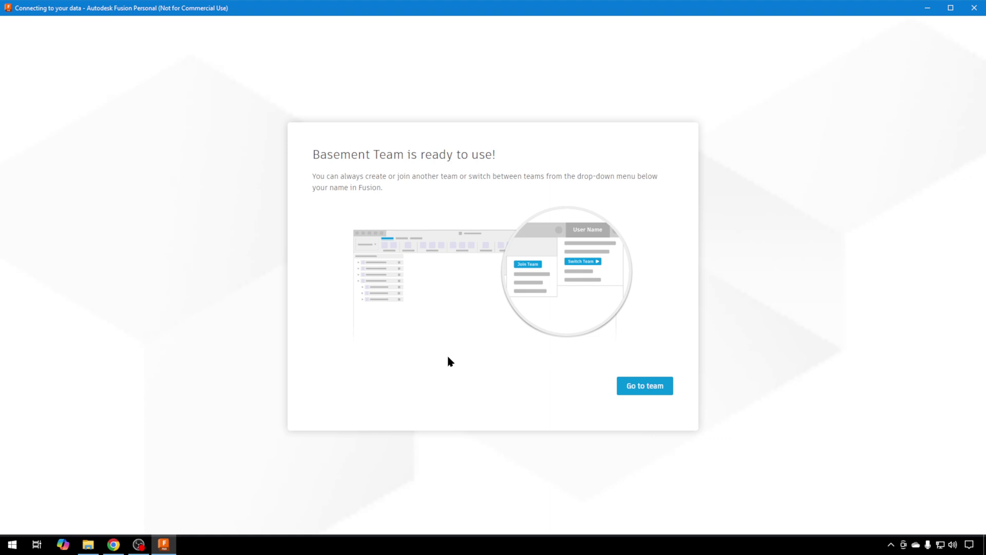
click(648, 387)
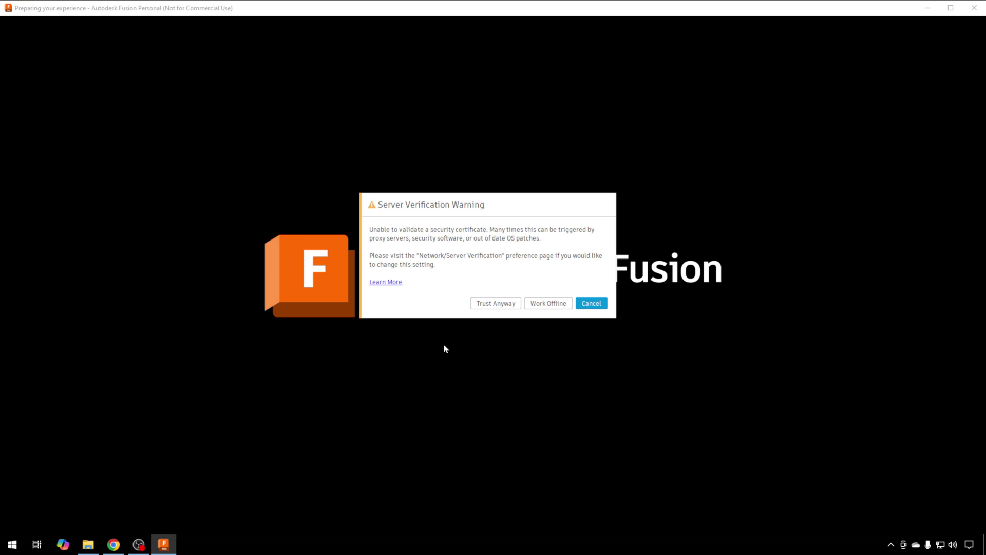
Step: Trust the server certificate and pick Design as the starting focus
click(497, 306)
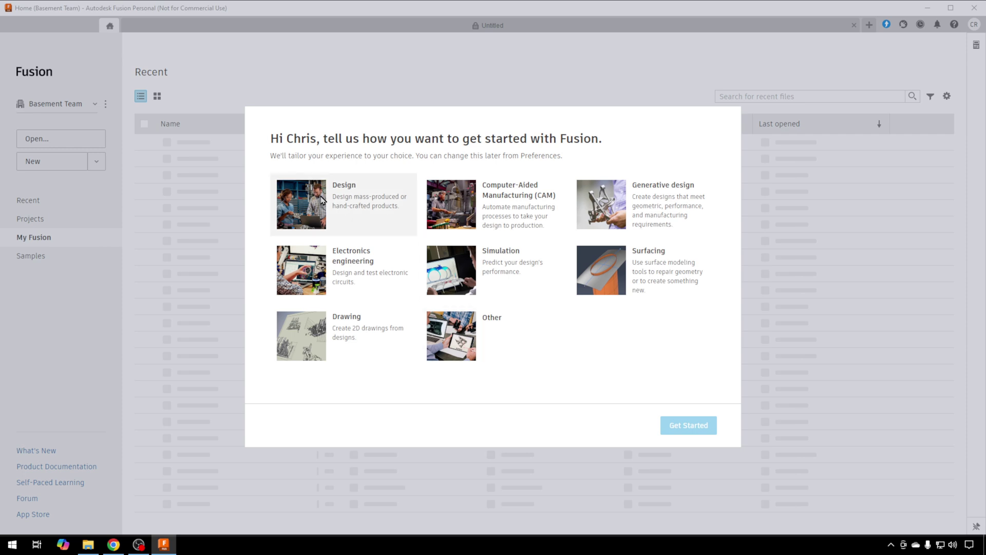
click(365, 211)
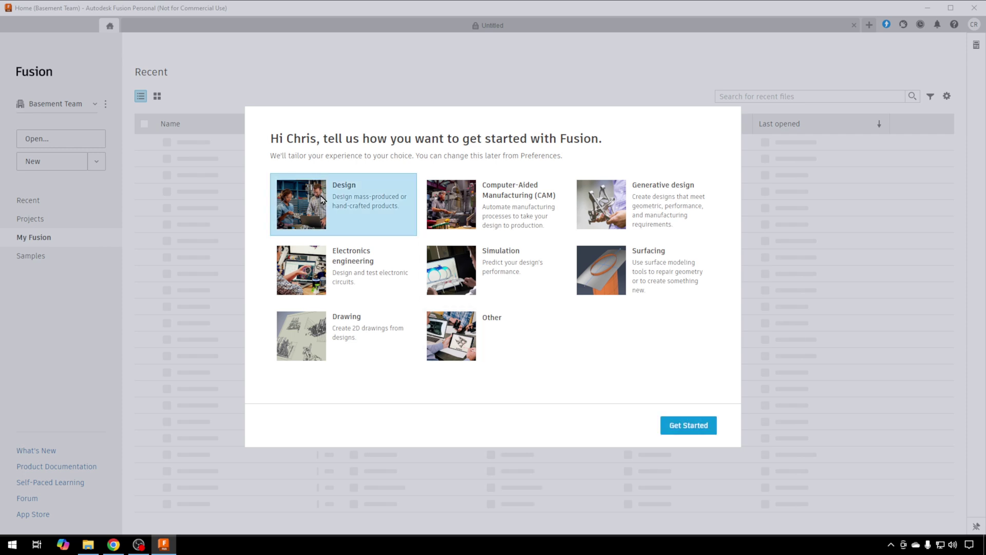
click(682, 427)
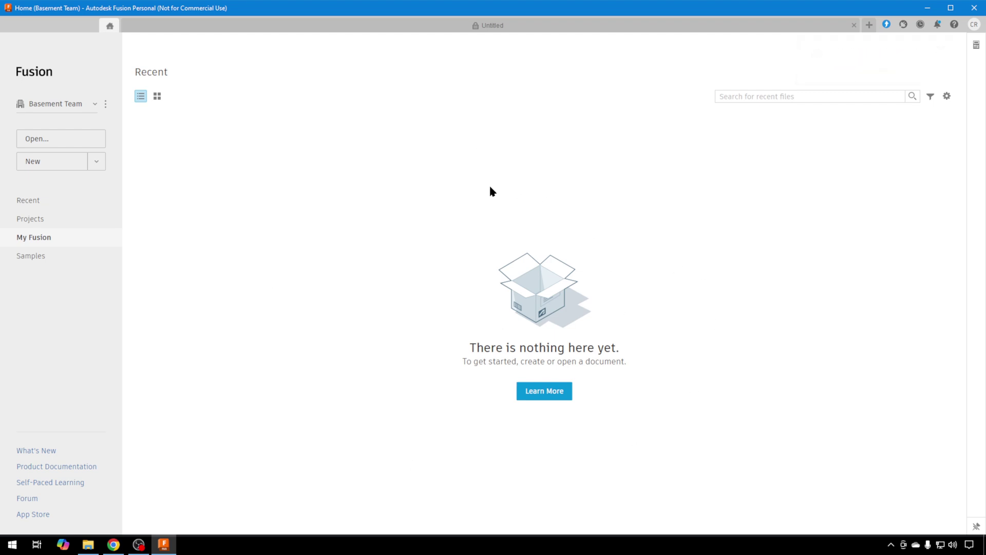
Step: Create a new blank design and dismiss the documents-limit and workspace welcome notices
click(51, 163)
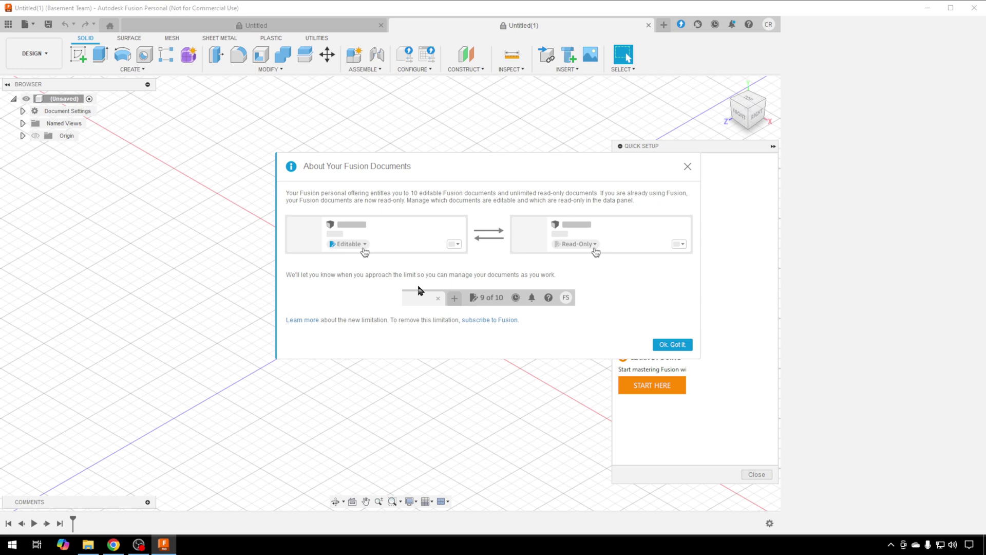
click(677, 347)
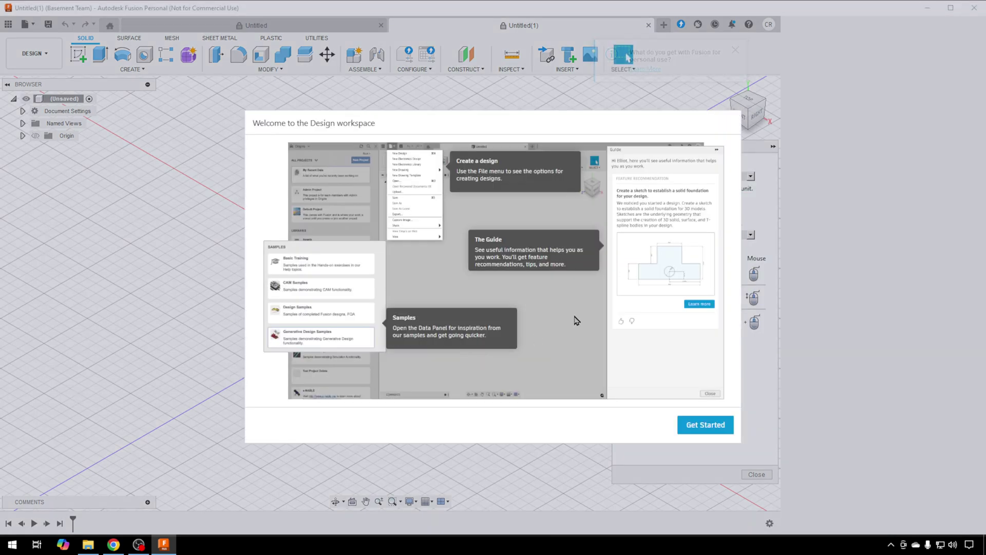
click(707, 429)
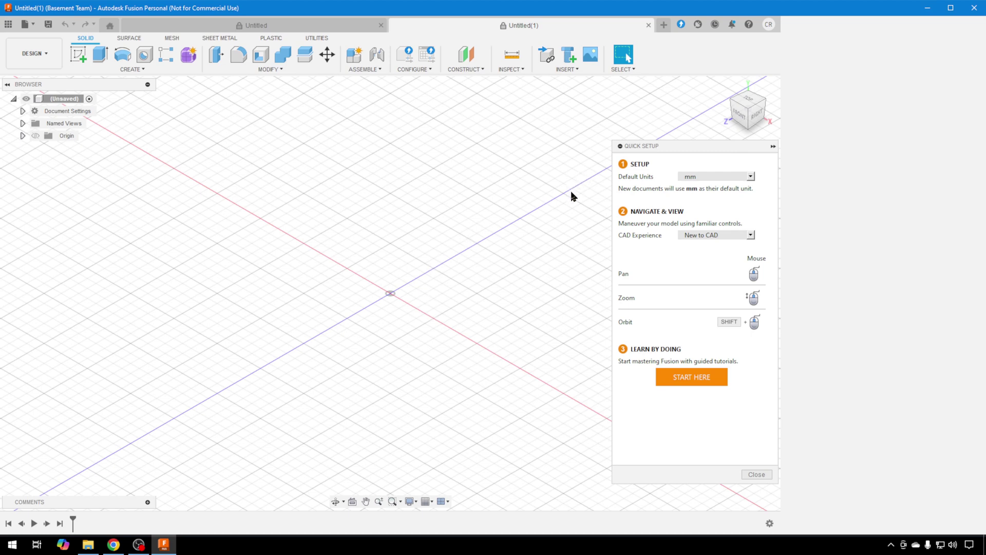
click(751, 177)
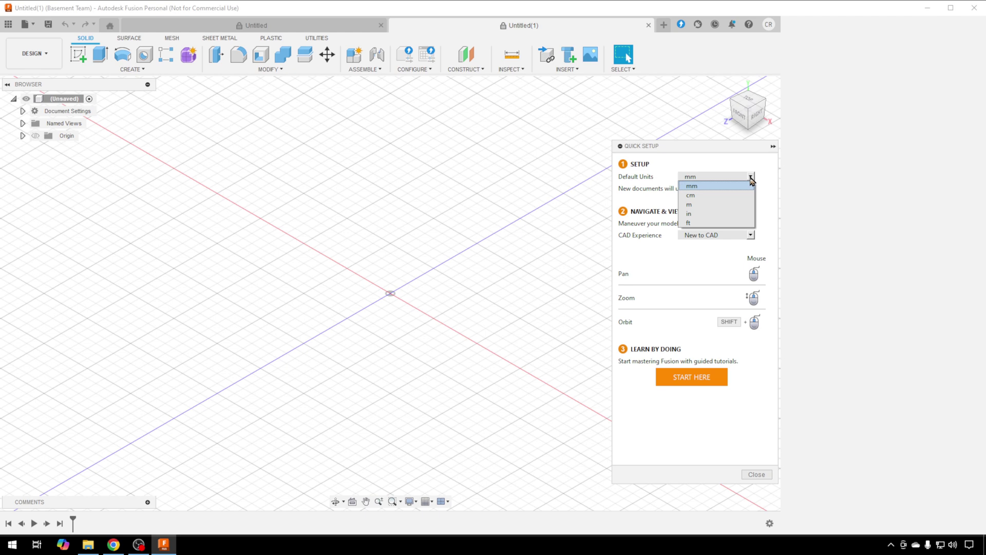
click(751, 178)
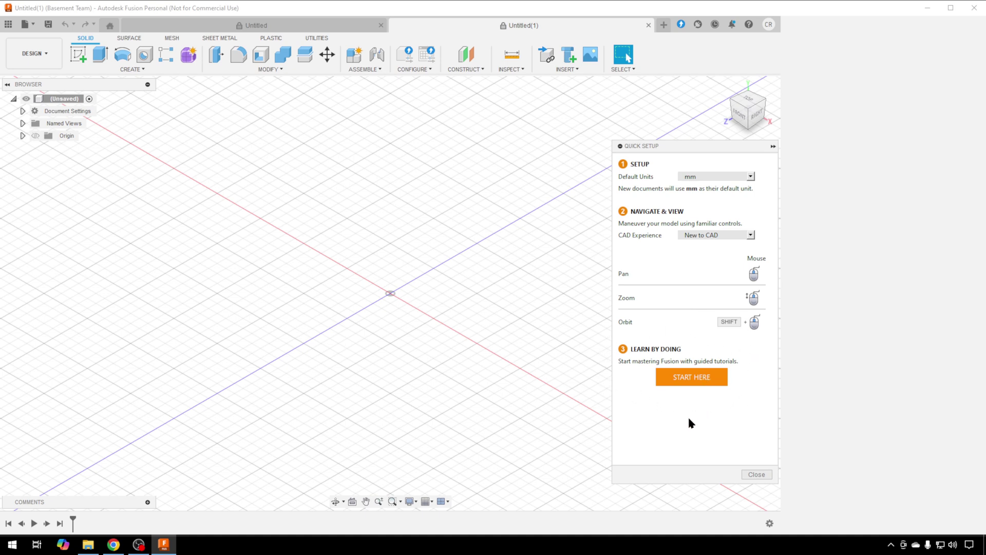
Step: Close Quick Setup, the Untitled(1) design and the Learning Panel, then minimize Fusion
click(755, 474)
key(ctrl+w)
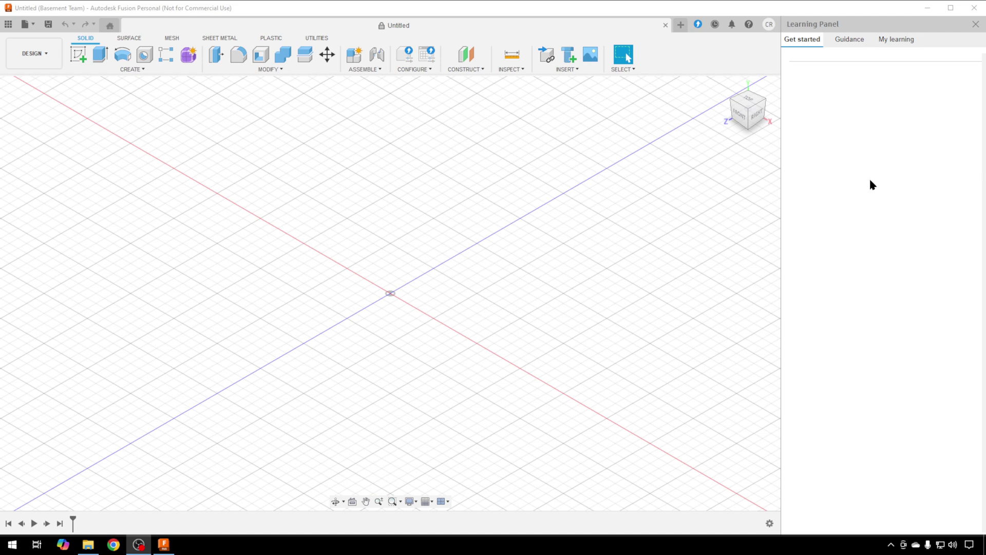
click(975, 26)
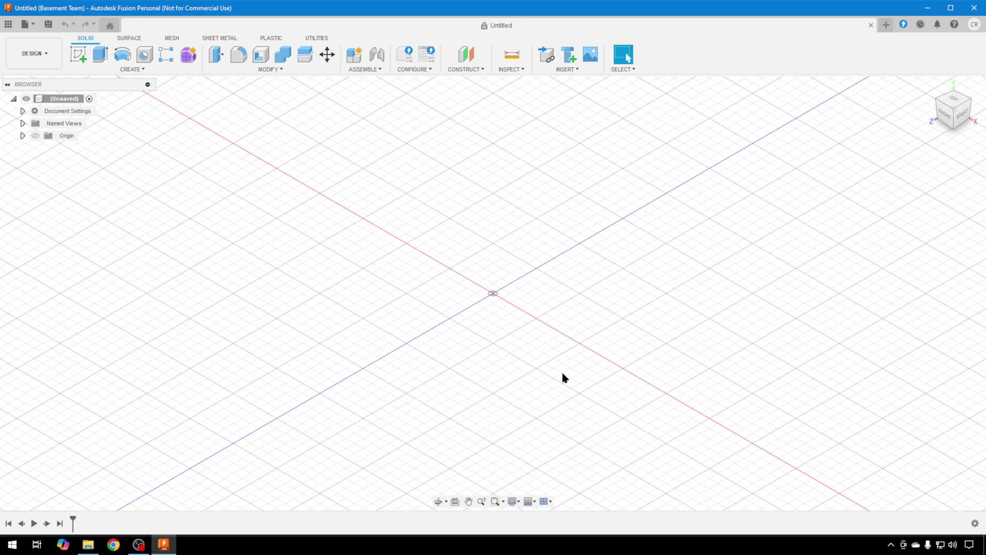
click(927, 8)
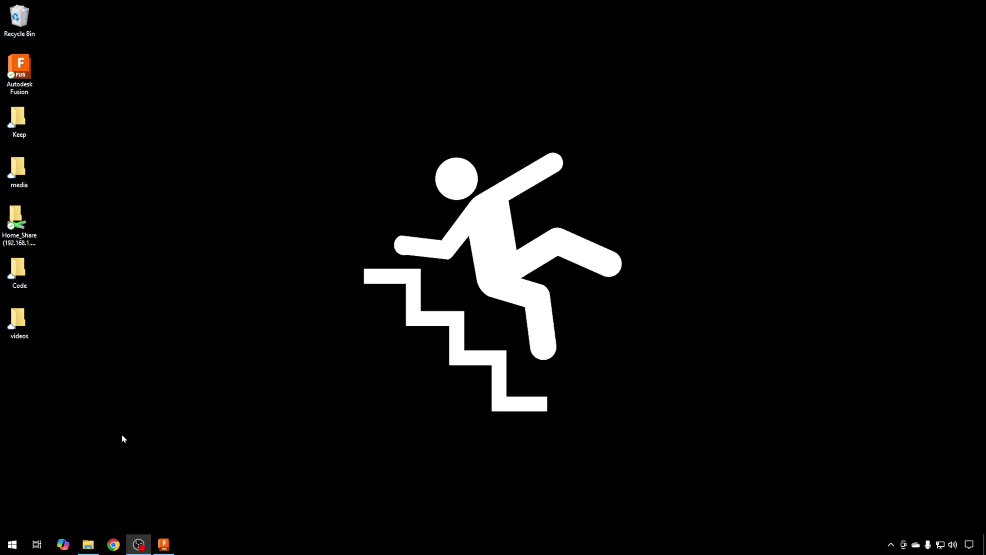
Step: Launch Autodesk Fusion from the Autodesk folder in the Windows Start menu
click(12, 545)
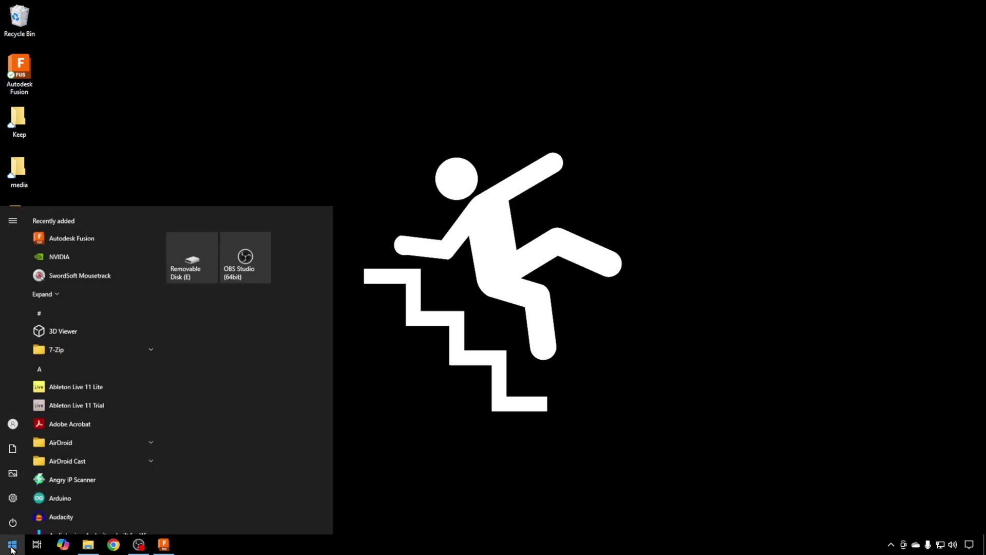
scroll(61, 323, down, 5)
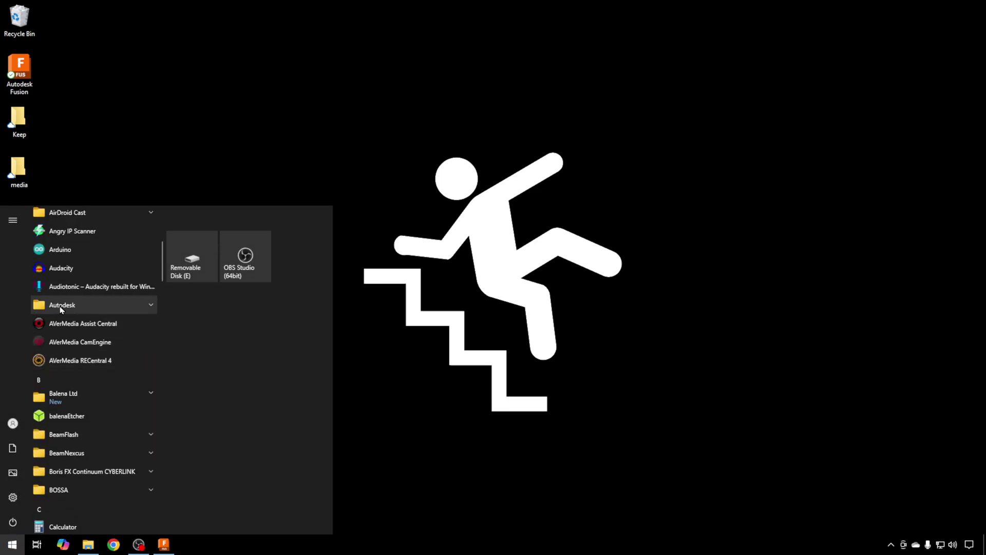
click(88, 308)
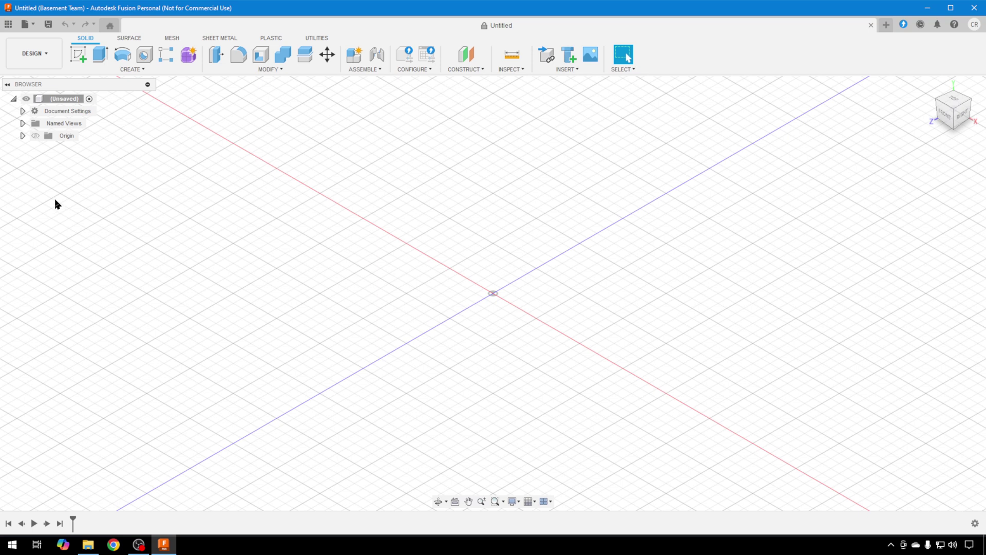
Step: Check the Document Settings units, keep Millimeter as the Unit Type, and cancel
click(22, 111)
mouse_move(72, 125)
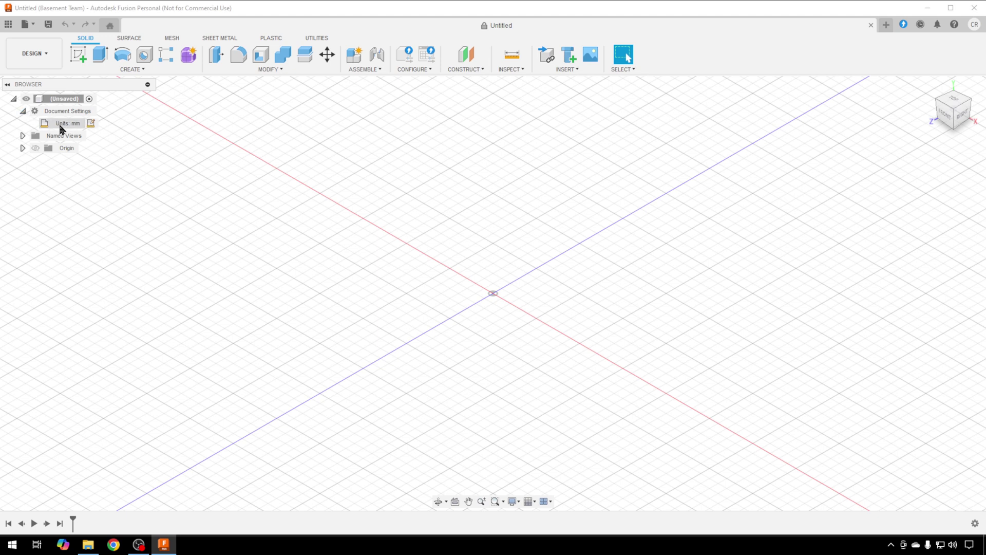
click(90, 128)
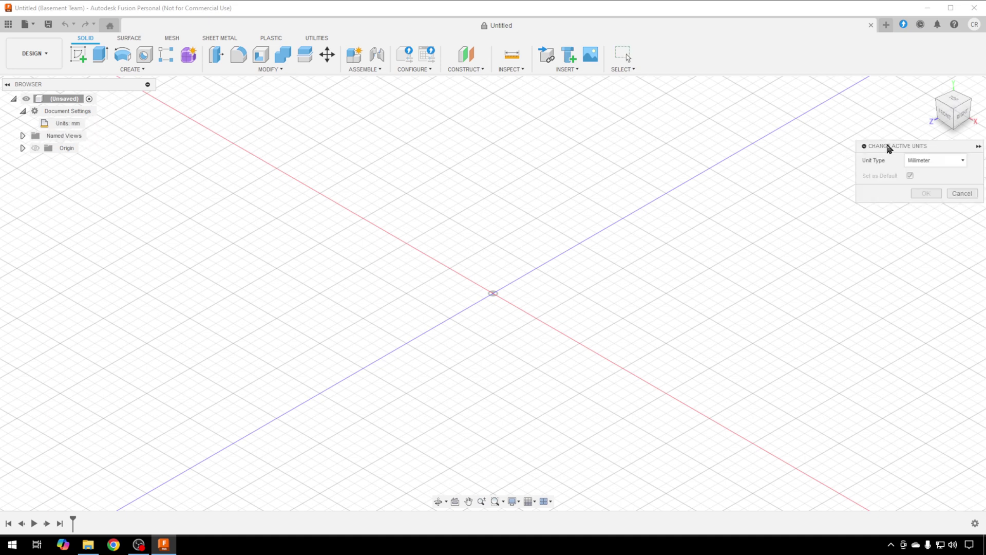
drag(887, 147, 441, 179)
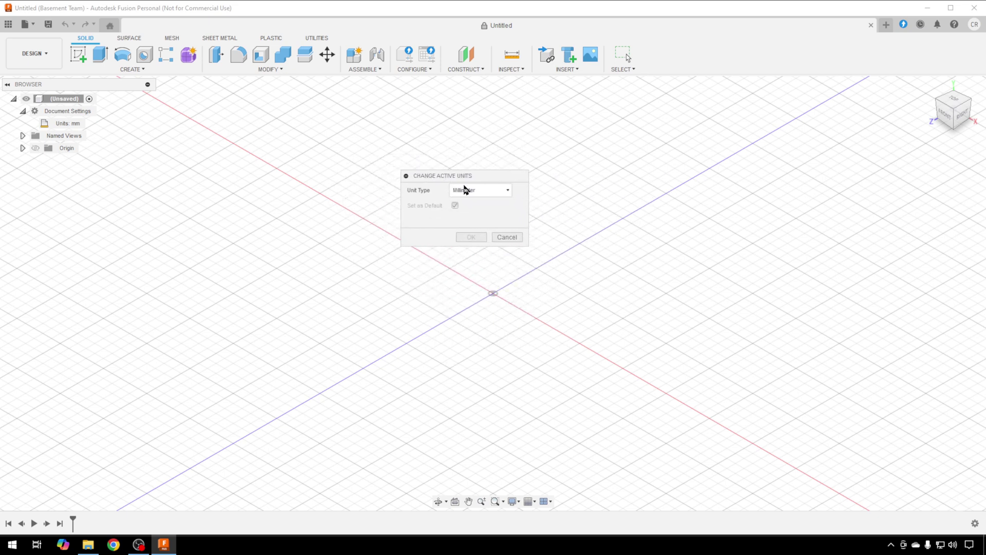
click(508, 190)
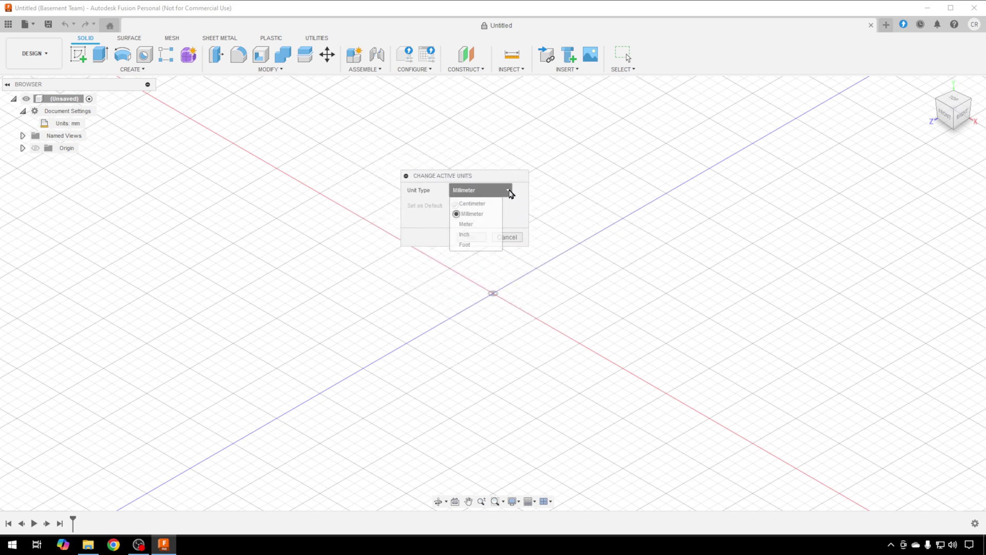
click(470, 214)
click(510, 238)
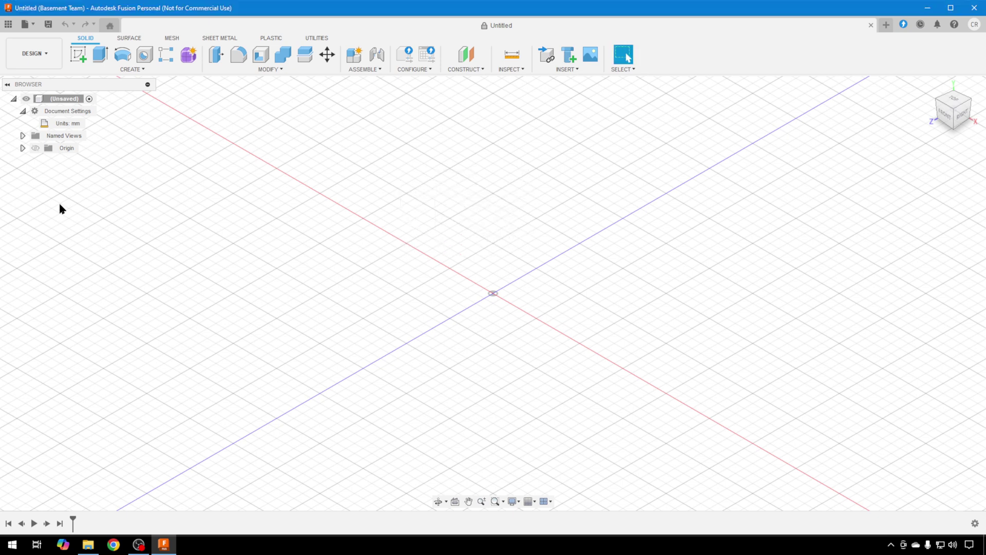
Step: Turn on the Origin group's visibility to show planes and axes, orbiting slightly
click(35, 151)
click(35, 149)
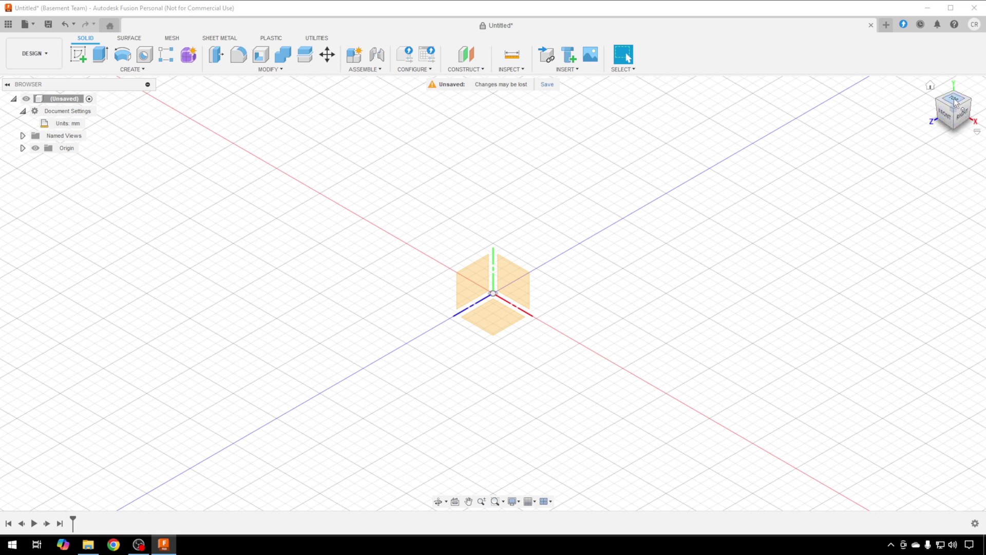
mouse_move(955, 101)
mouse_down()
mouse_move(935, 144)
mouse_move(898, 146)
mouse_move(904, 128)
mouse_move(950, 109)
mouse_up()
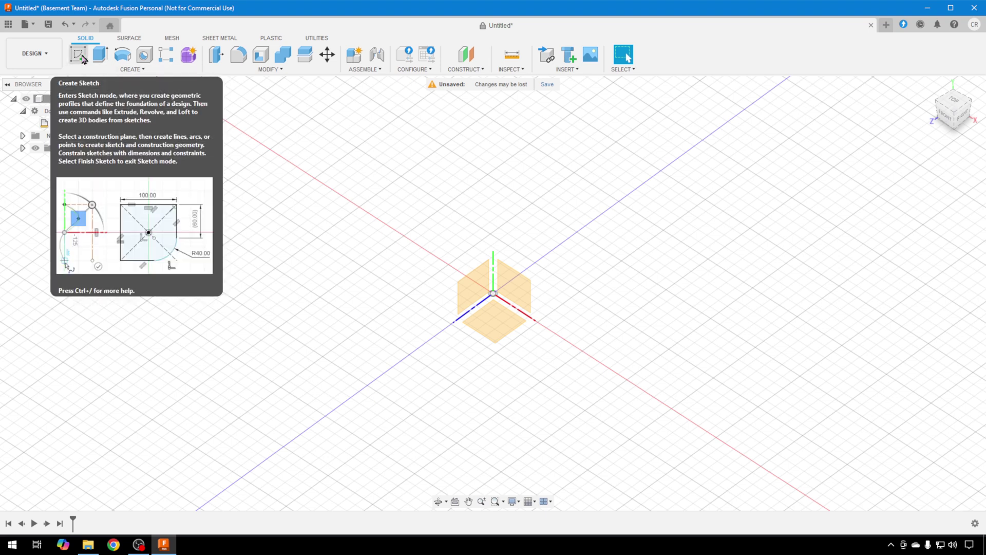
Step: Create a new sketch on the horizontal XZ ground plane
click(81, 57)
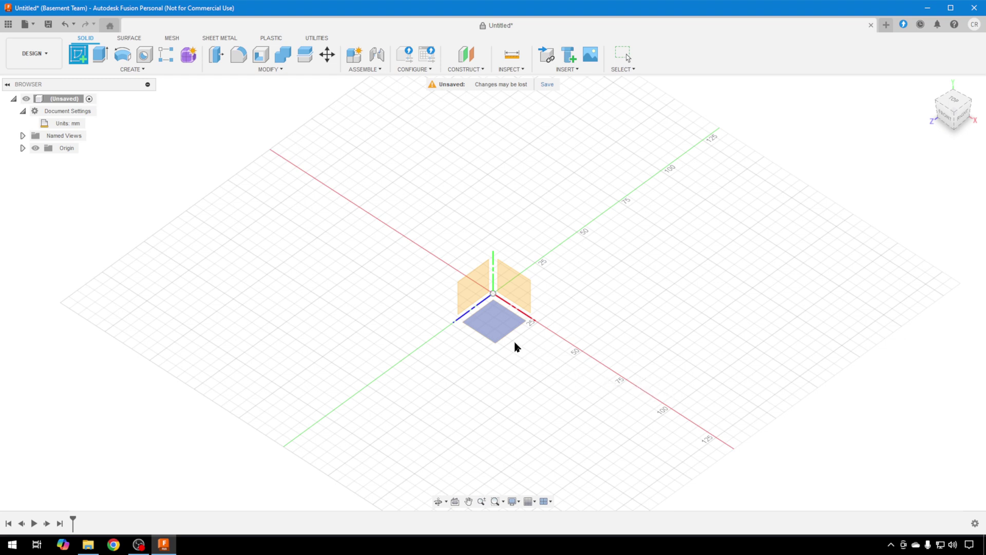
click(496, 324)
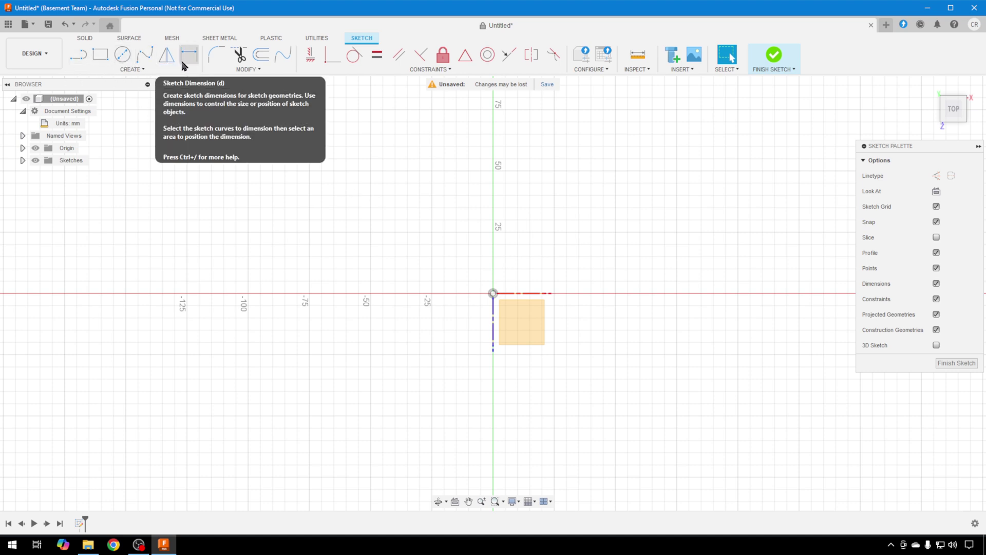
click(136, 73)
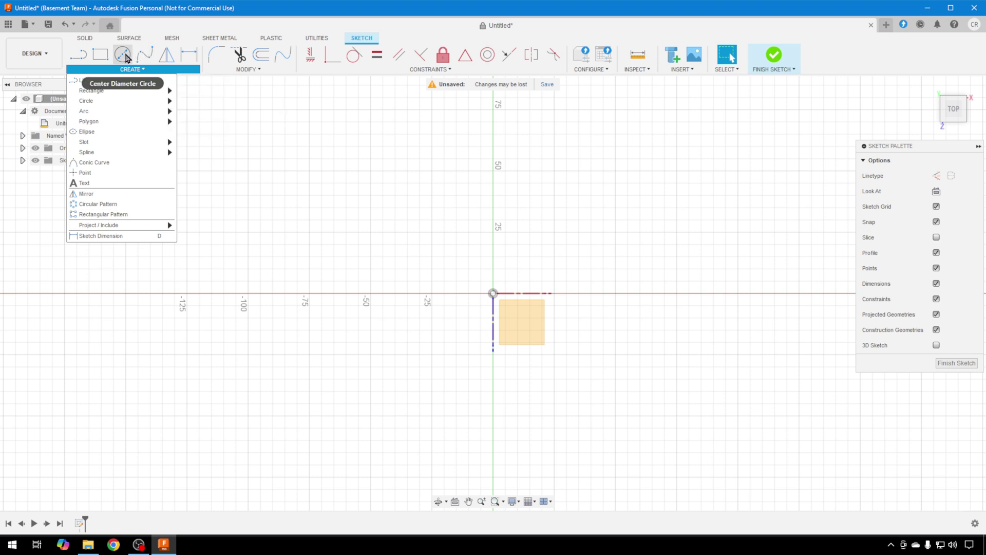
Step: Draw a 50 mm Center Diameter Circle at the sketch origin and finish the sketch
click(123, 56)
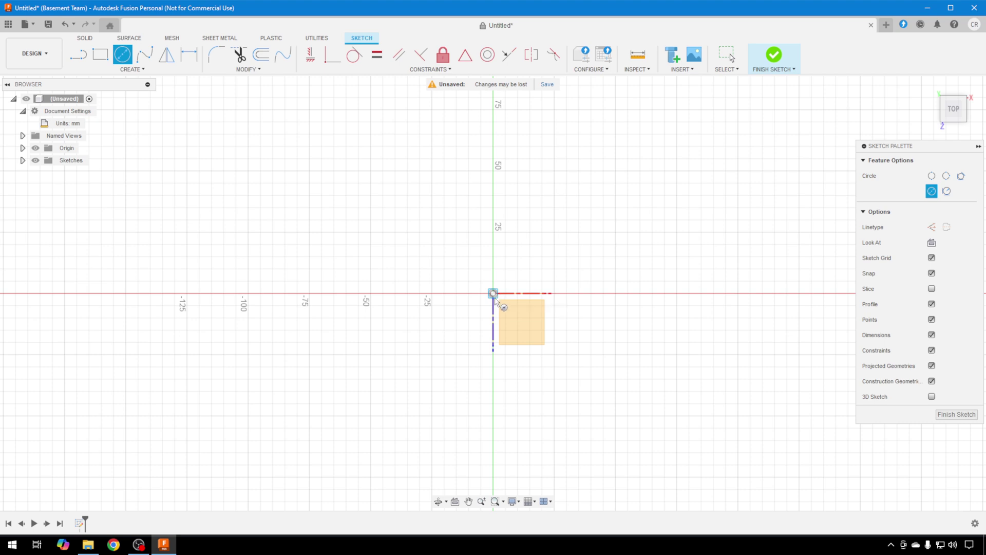
click(493, 293)
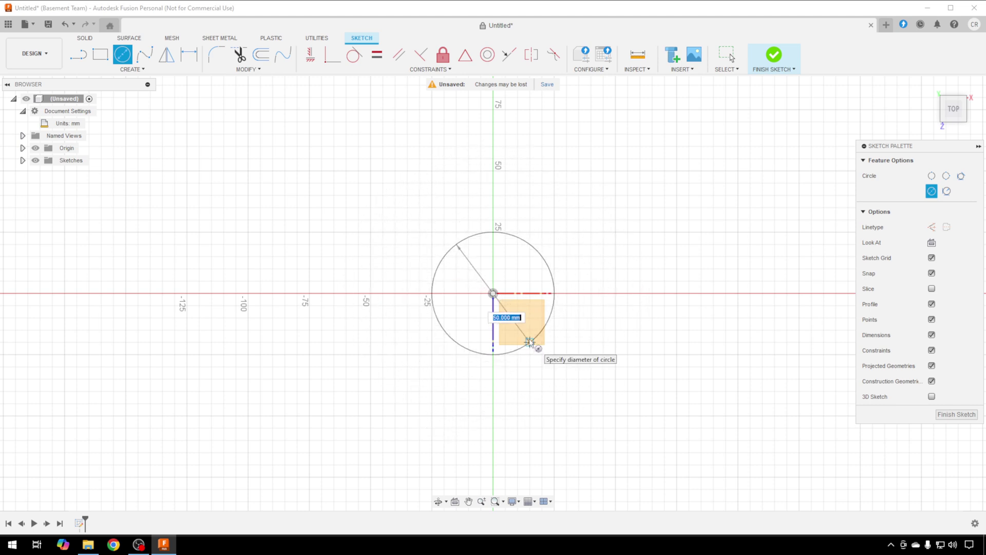
key(Tab)
click(530, 342)
key(Escape)
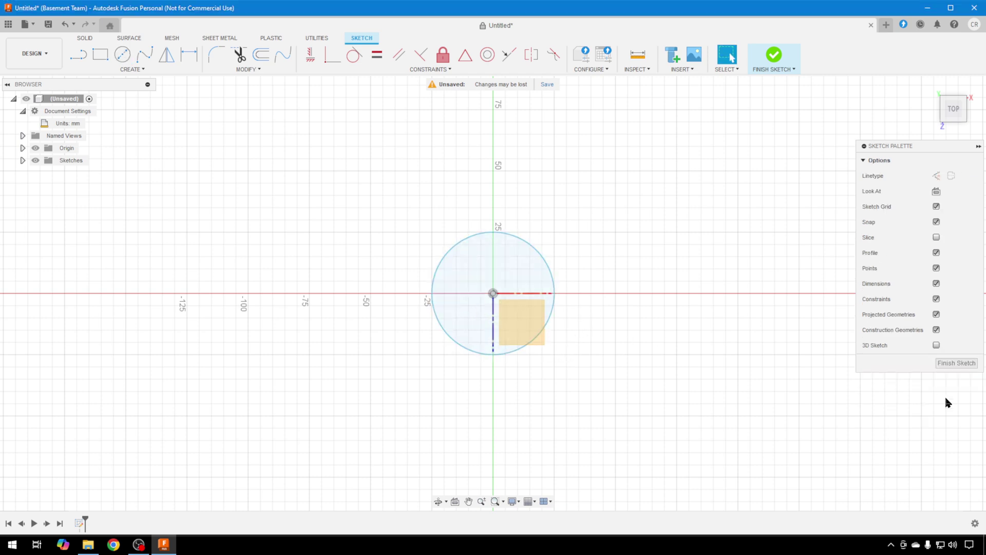
click(956, 363)
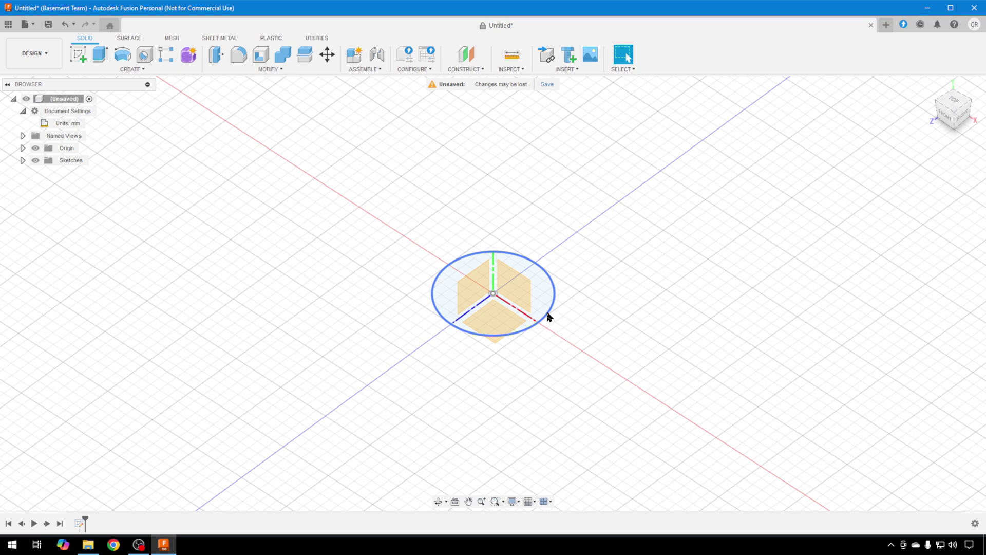
Step: Orbit the view with the ViewCube to look down on the circle sketch
drag(962, 107, 963, 124)
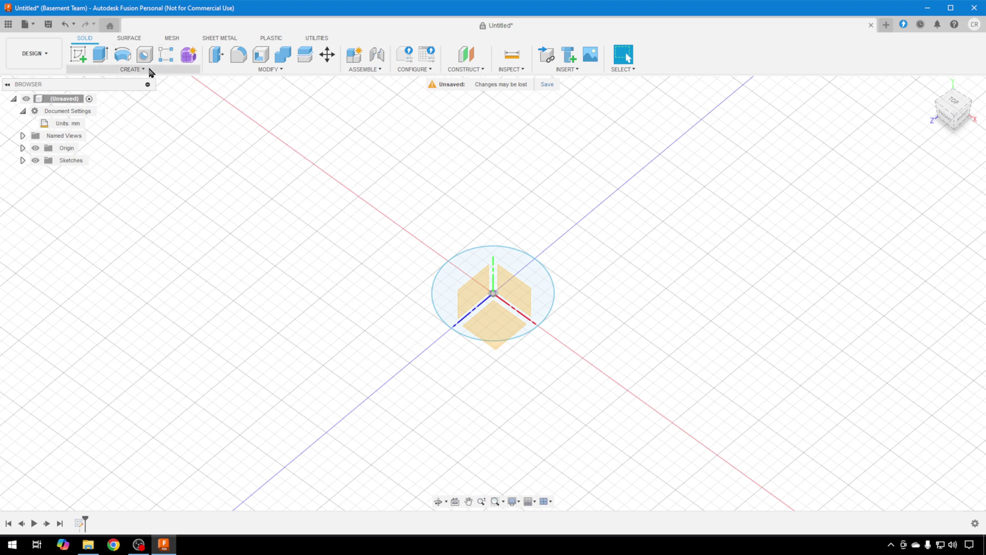
Step: Start an Extrude from SOLID > CREATE on the circle profile
click(150, 72)
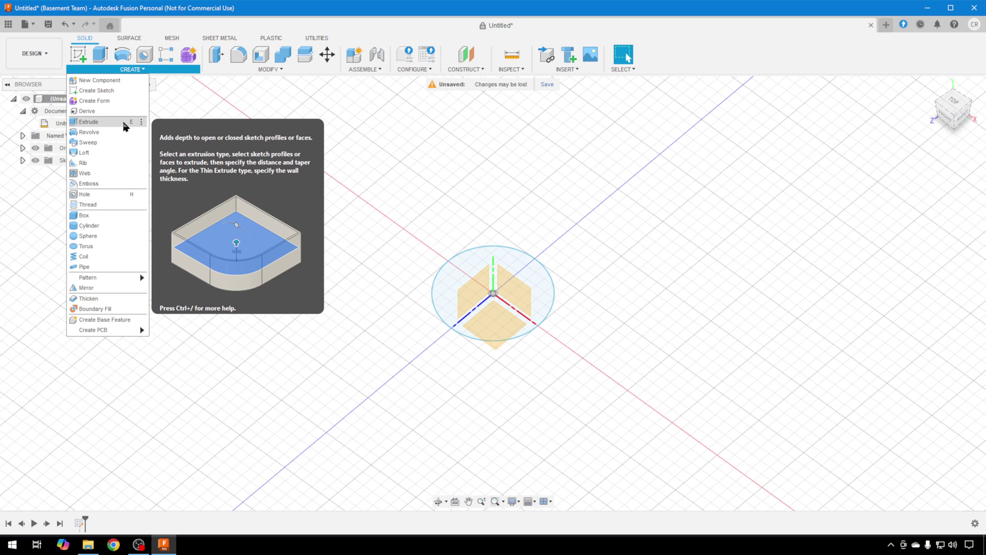
click(88, 121)
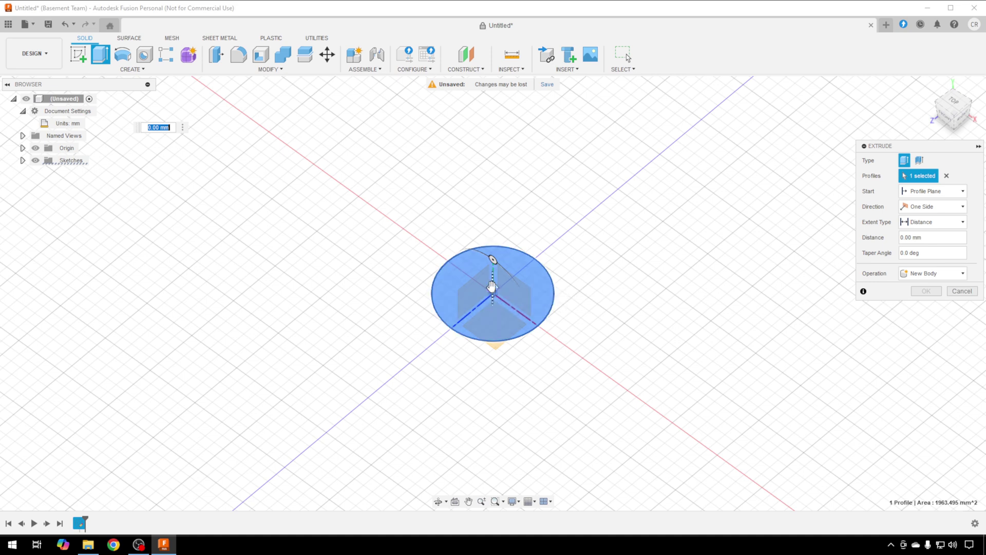
Step: Extrude the circle profile upward by 50 mm into a solid cylinder
drag(492, 286, 492, 260)
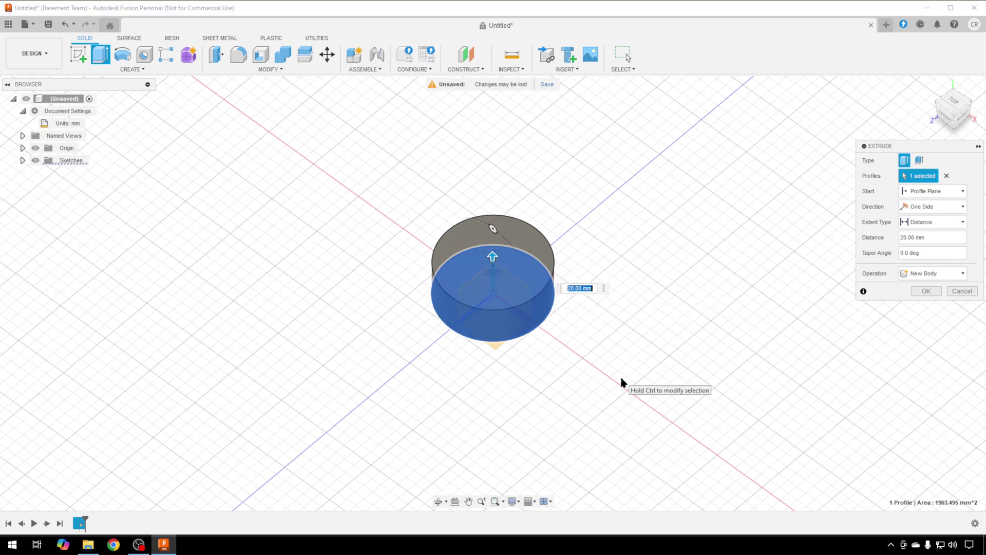
text(50)
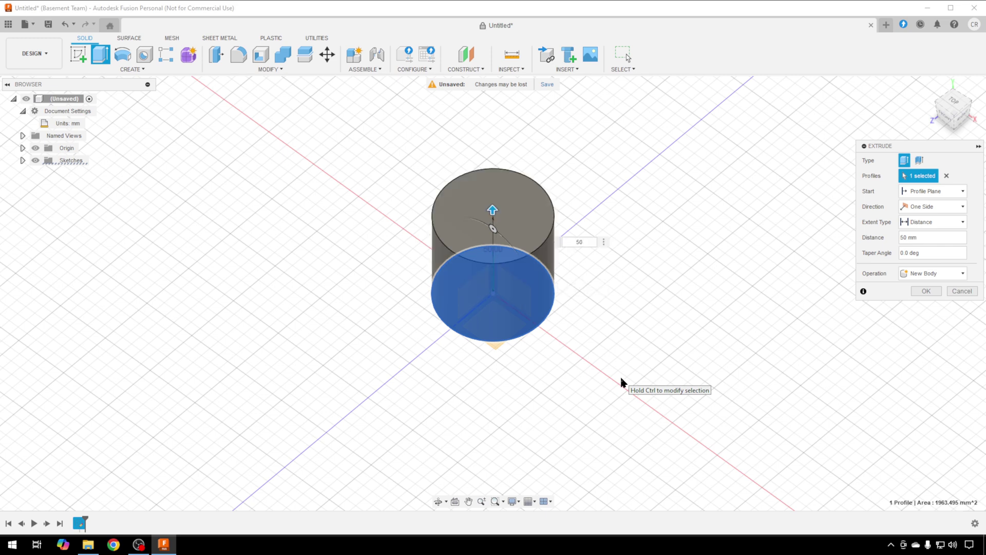
key(Return)
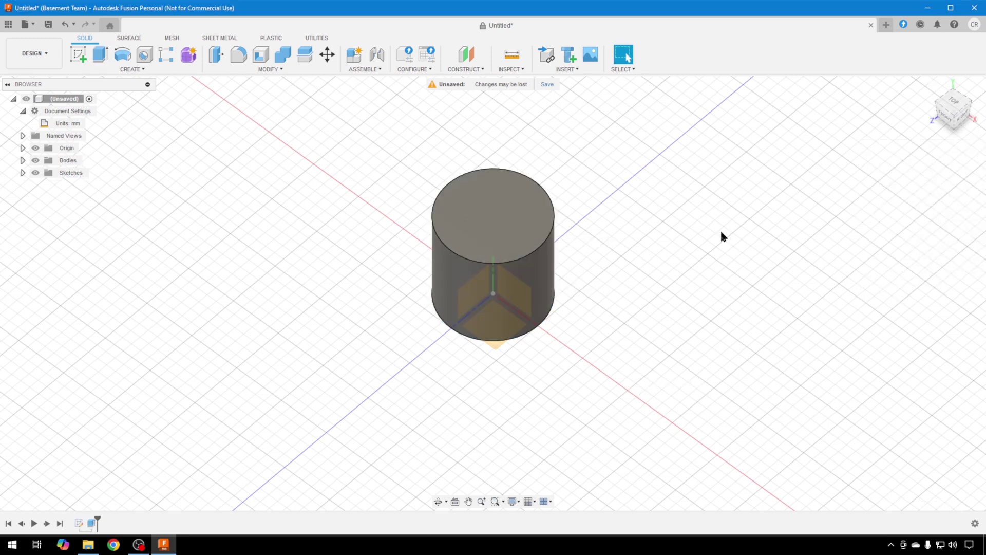
mouse_move(481, 277)
shift+middle_down()
mouse_move(482, 247)
mouse_move(453, 402)
shift+middle_up()
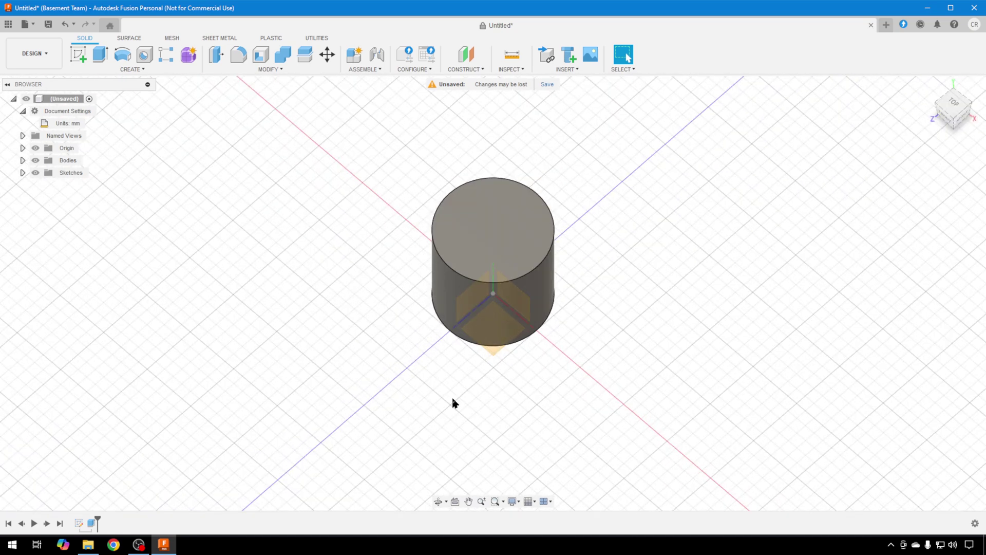